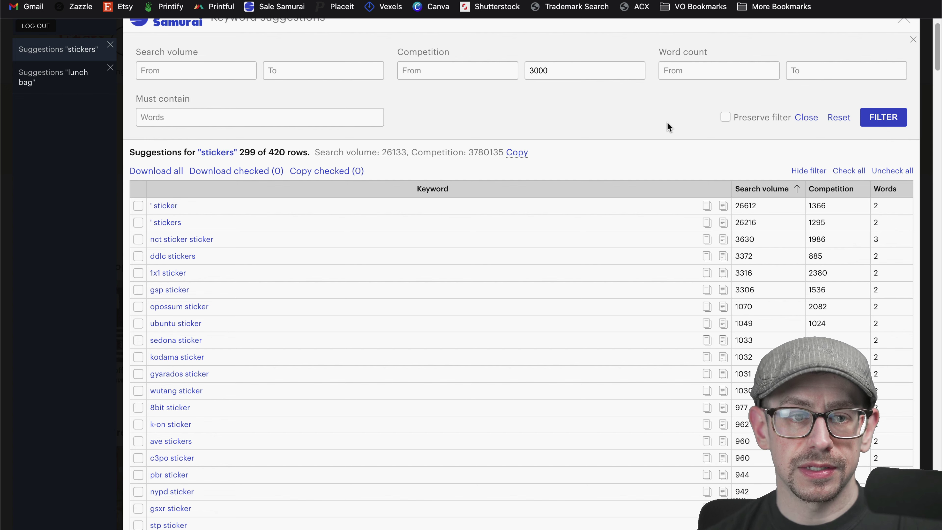
- Open the Etsy results for the "opossum sticker" keyword suggestion and examine the listings' designs, prices and reviews
scroll(403, 307, "down", 1)
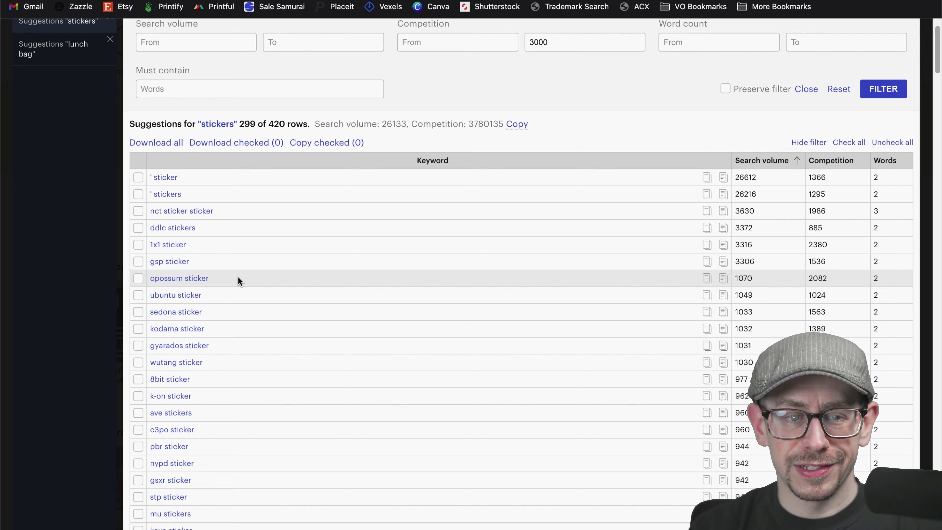
left_click(190, 279)
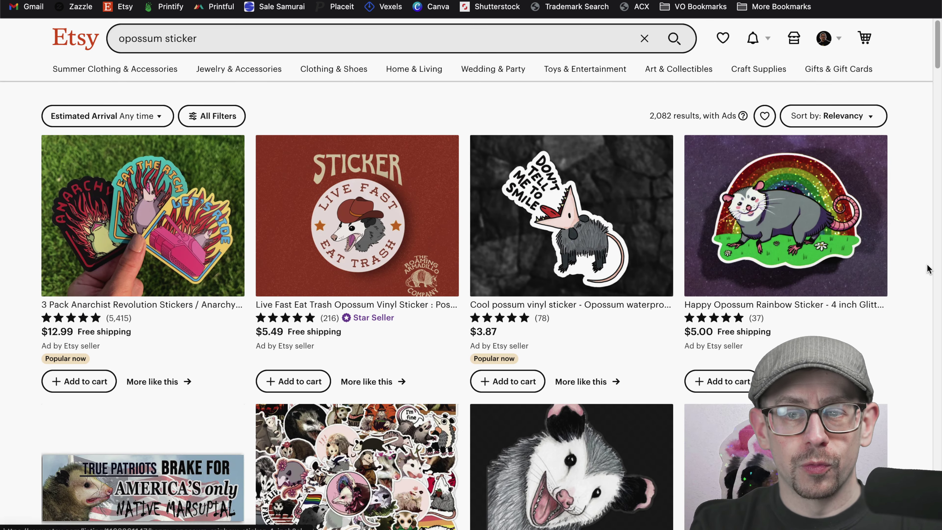
scroll(927, 259, "down", 2)
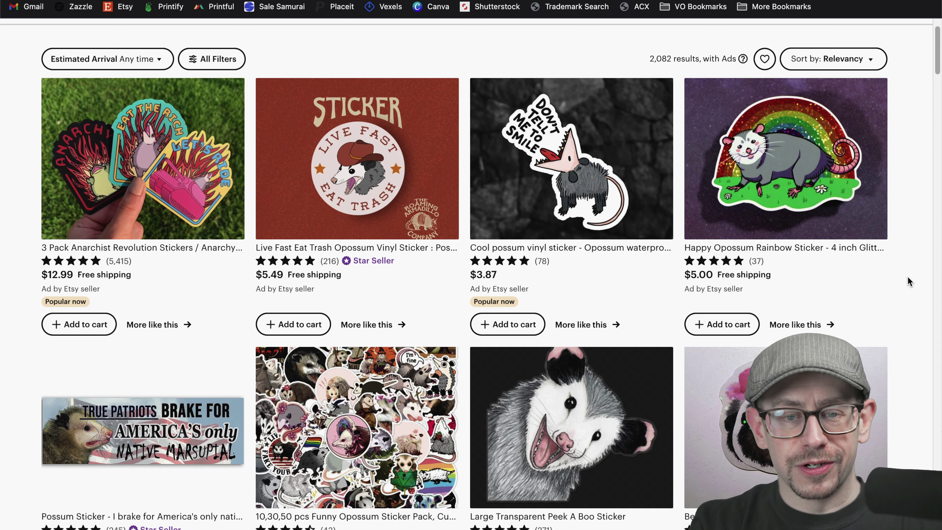
scroll(915, 278, "down", 1)
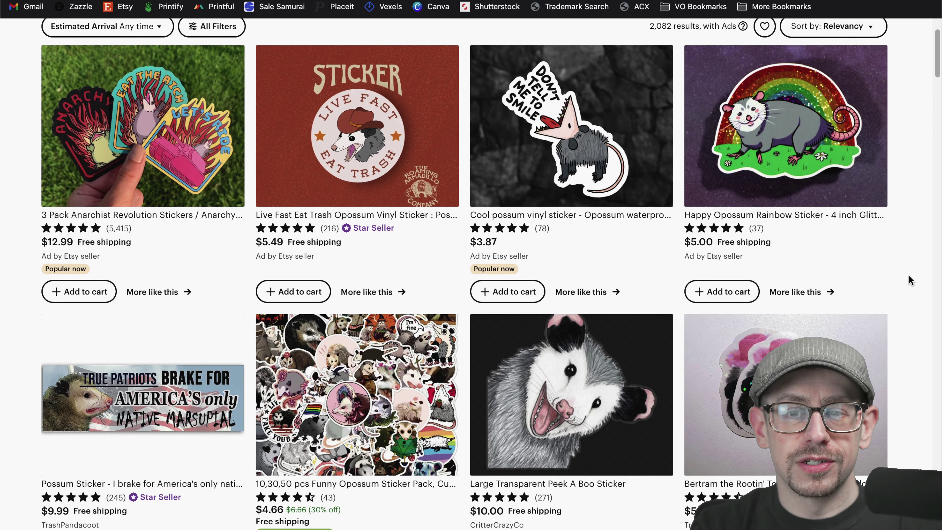
scroll(910, 280, "down", 1)
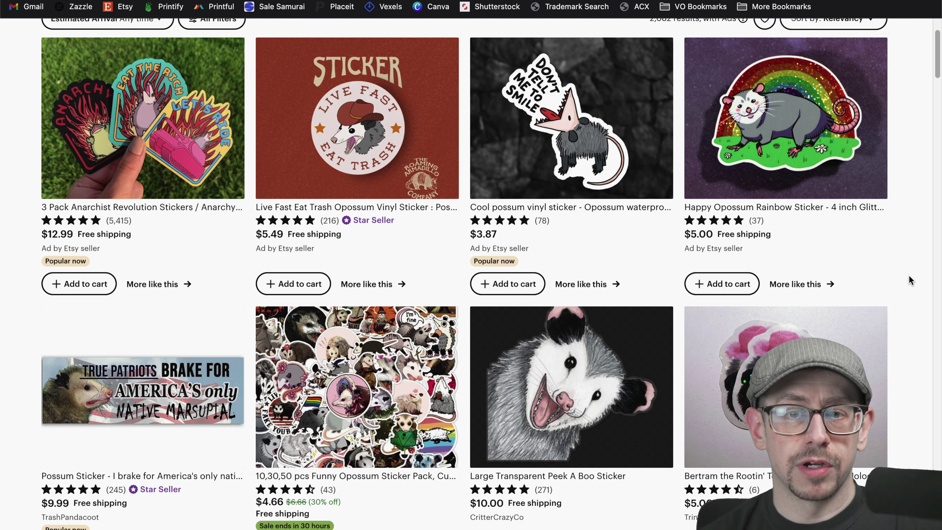
scroll(928, 343, "down", 5)
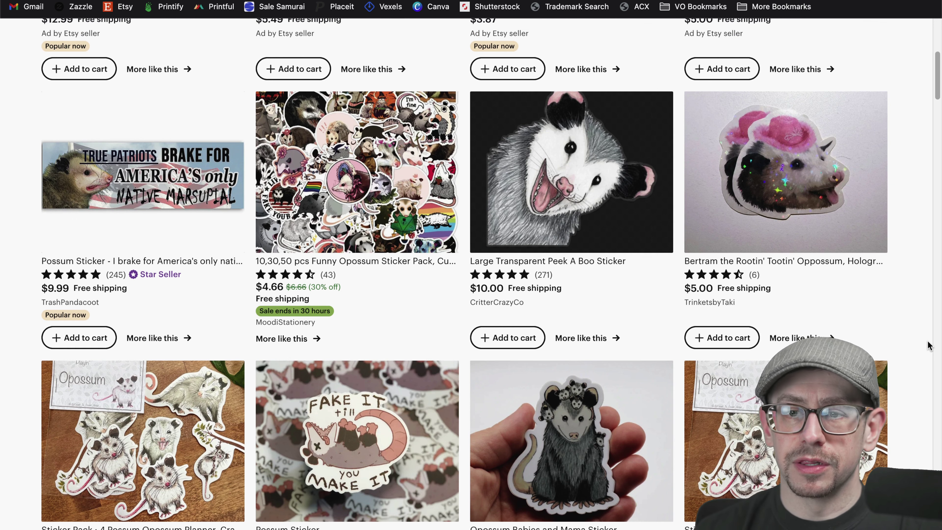
scroll(892, 355, "up", 1)
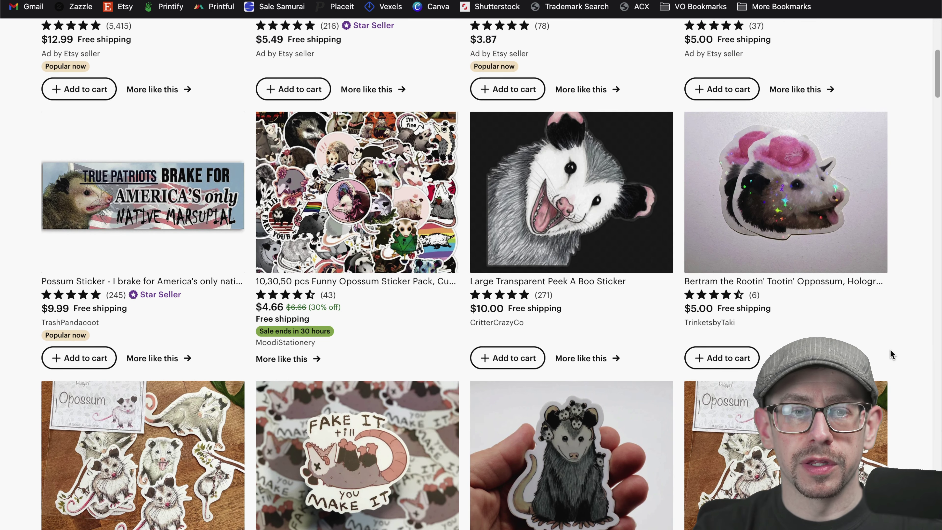
scroll(892, 354, "up", 1)
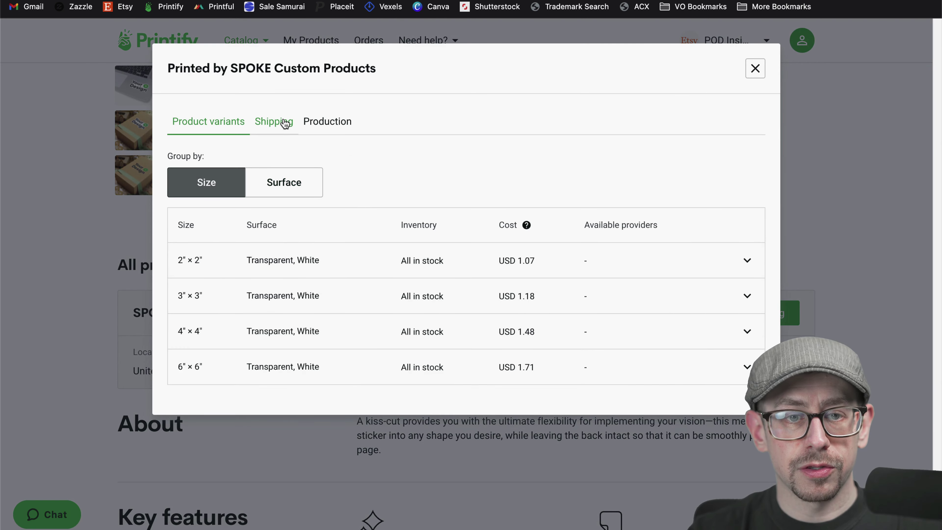
- In Printify, review the shipping and product variant details of SPOKE Custom Products for kiss-cut stickers, and close the details
left_click(284, 124)
left_click(205, 124)
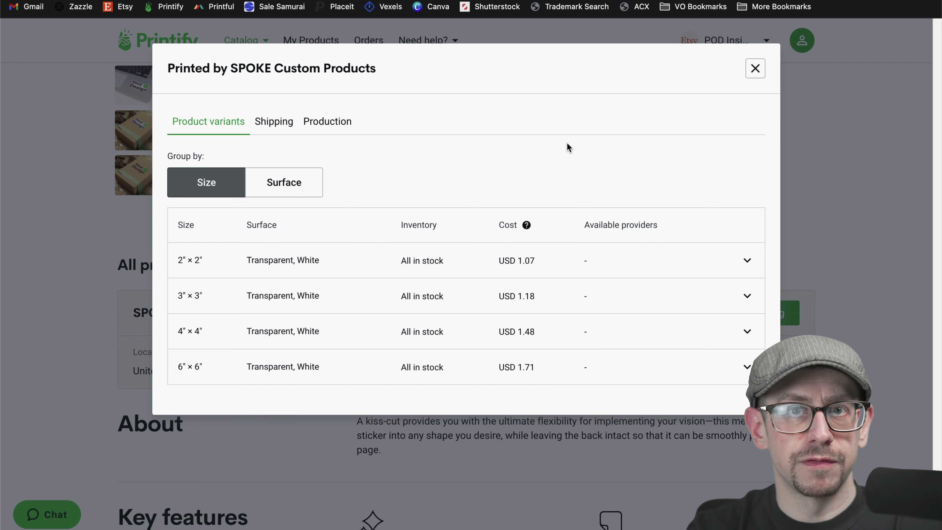
key("Escape")
- Switch to the sticker cost spreadsheet in Excel and compare the single-item costs of the 2x2 kiss-cut sticker and both sticker sheets
mouse_move(318, 514)
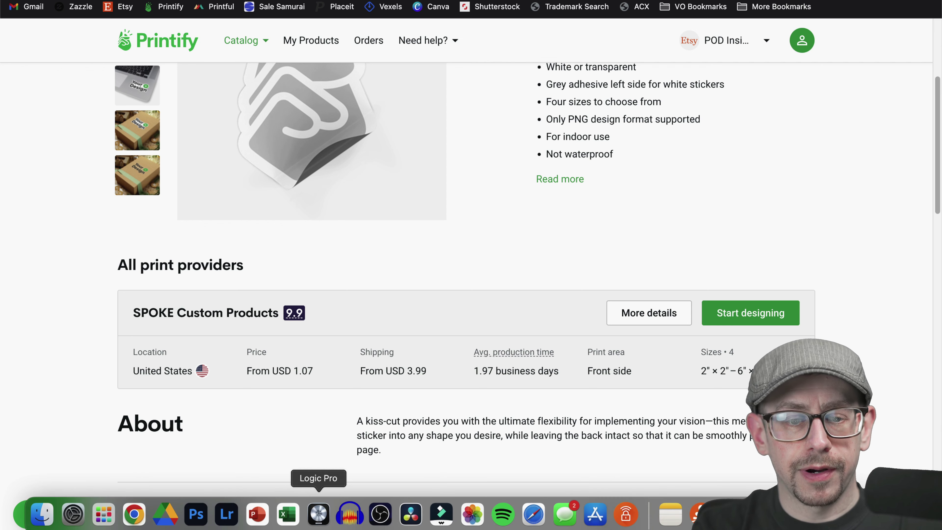
left_click(285, 521)
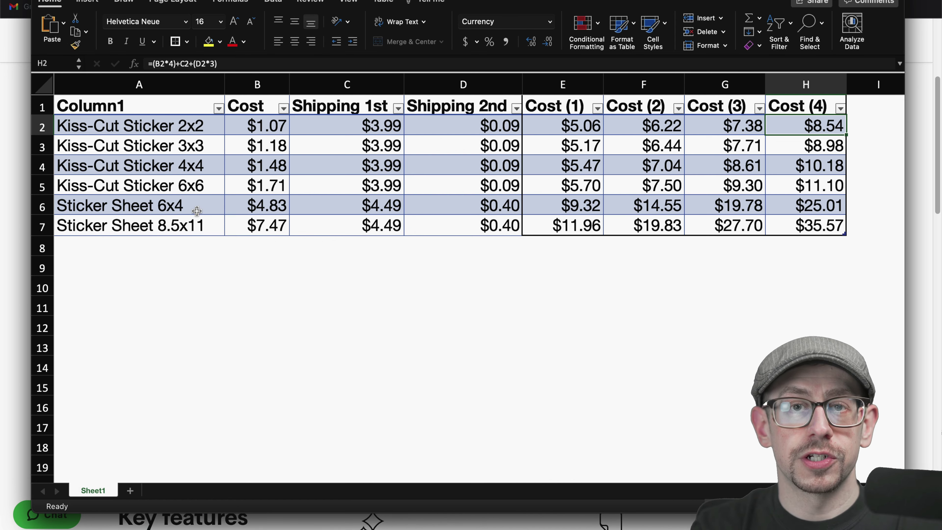
left_click(198, 223)
left_click(215, 287)
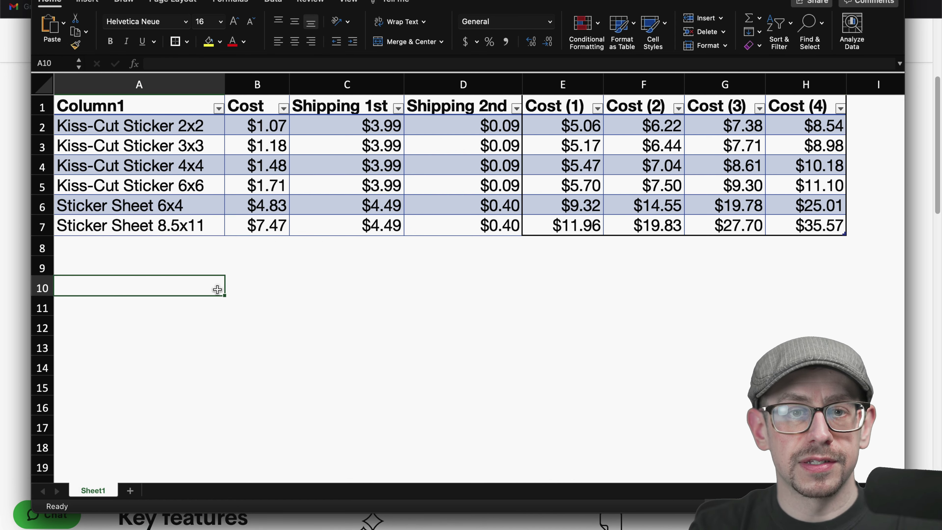
left_click(562, 126)
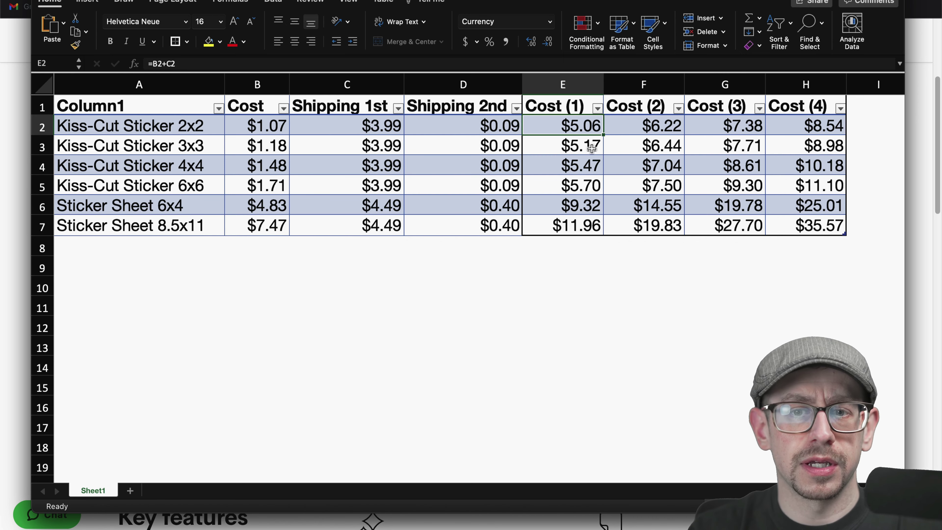
left_click(534, 208)
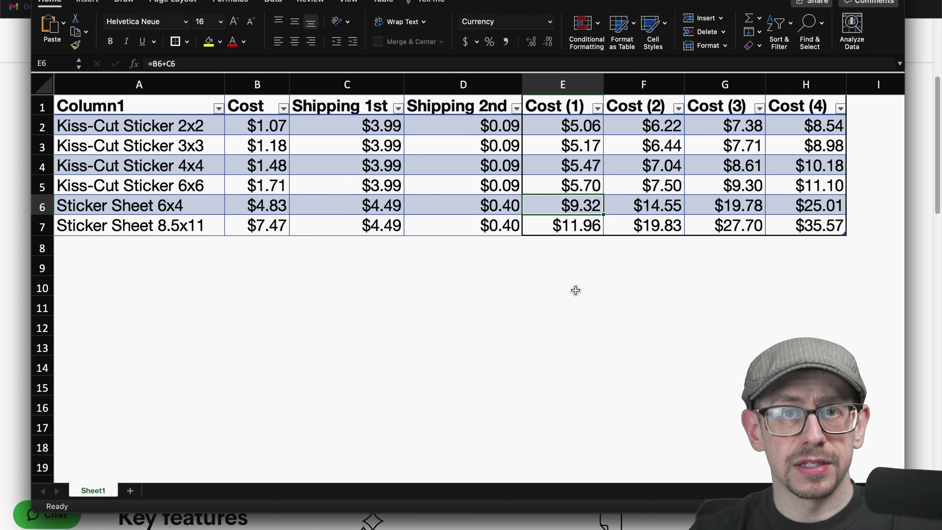
left_click(559, 230)
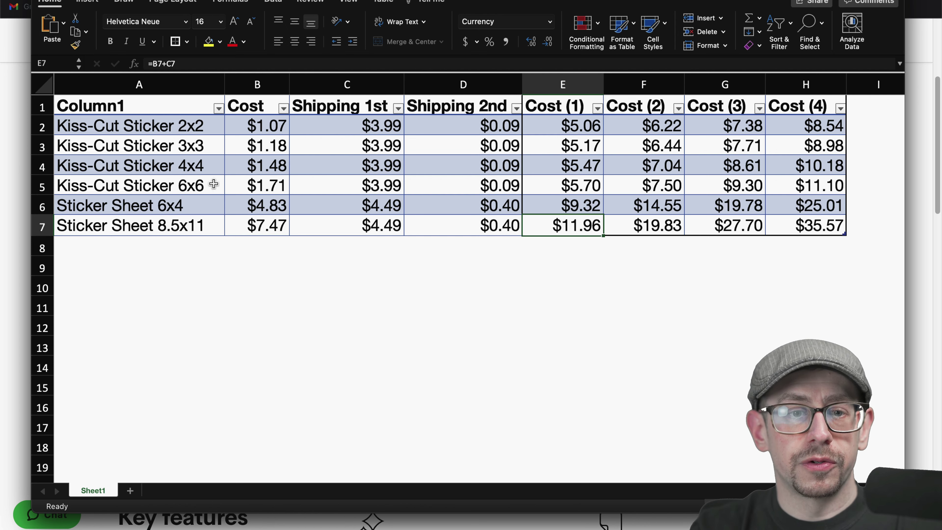
- Compare the Kiss-Cut Sticker 6x6 cost for four items with the single-item cost of the 8.5x11 sticker sheet
left_click(178, 185)
left_click(42, 185)
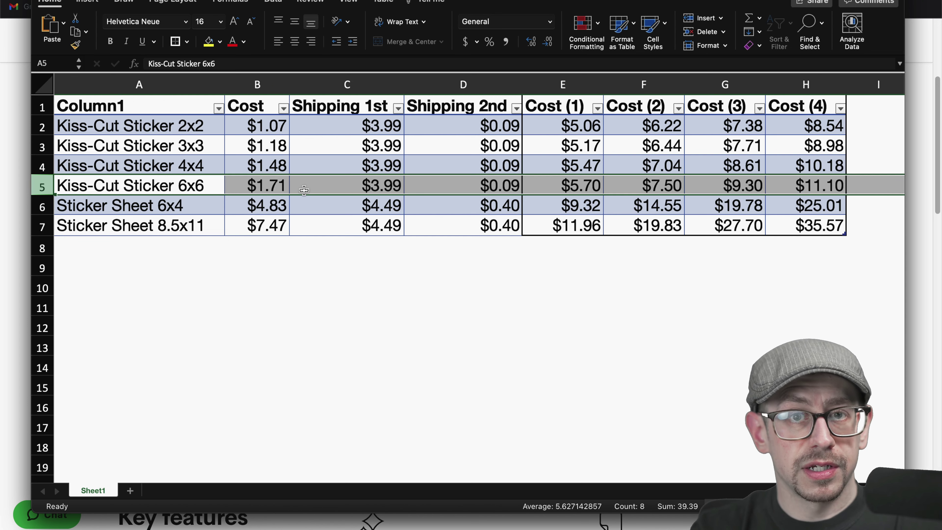
left_click(832, 189)
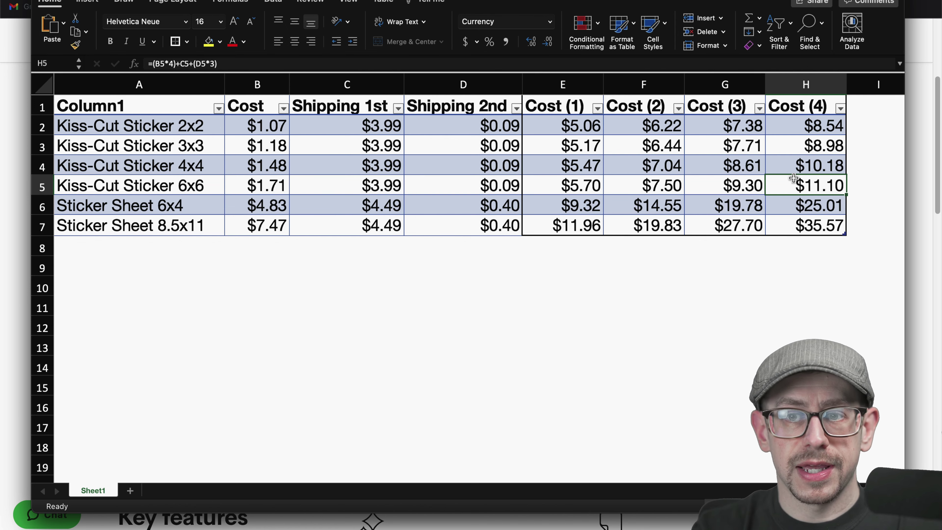
left_click(586, 225)
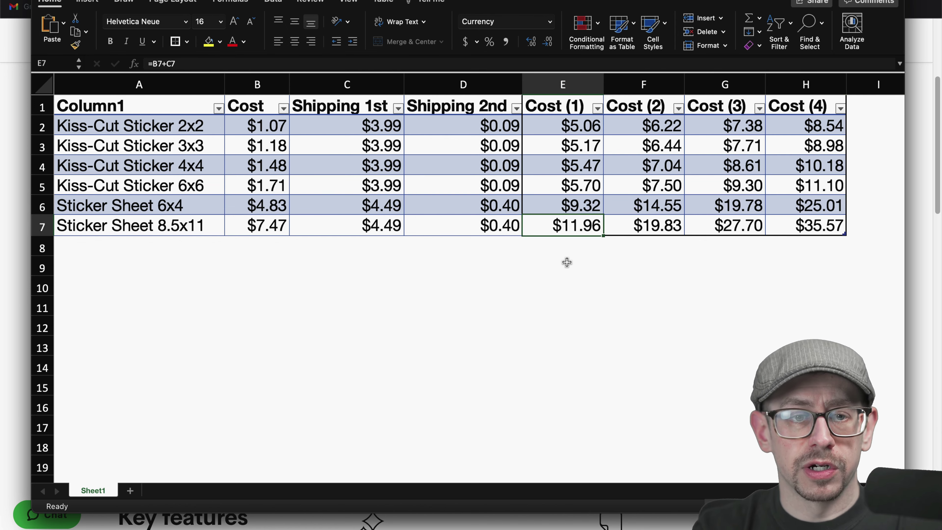
key("Up")
key("Up")
key("Up")
key("Up")
key("Up")
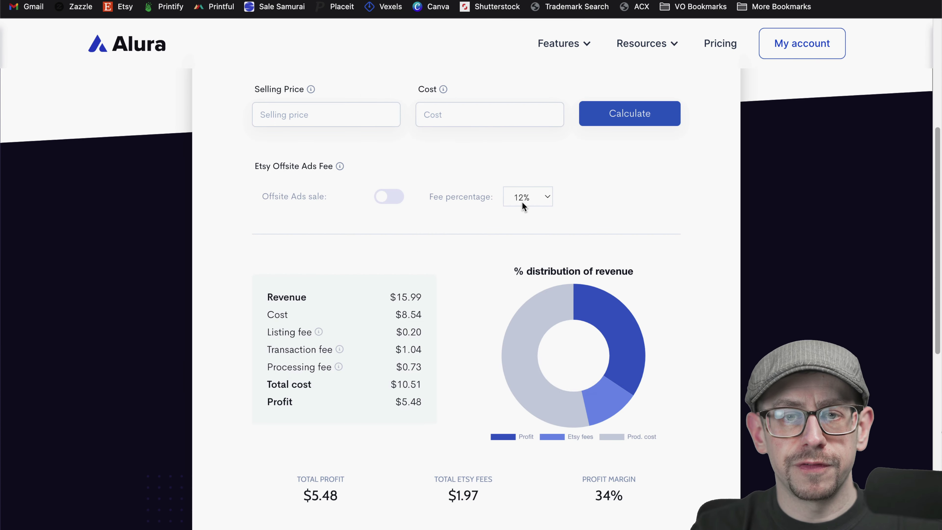
- In Alura's Etsy fee calculator, calculate the profit for a cost of 5.06 and a selling price of 8.00
left_click(478, 114)
type("5.06")
left_click(350, 115)
type("8.")
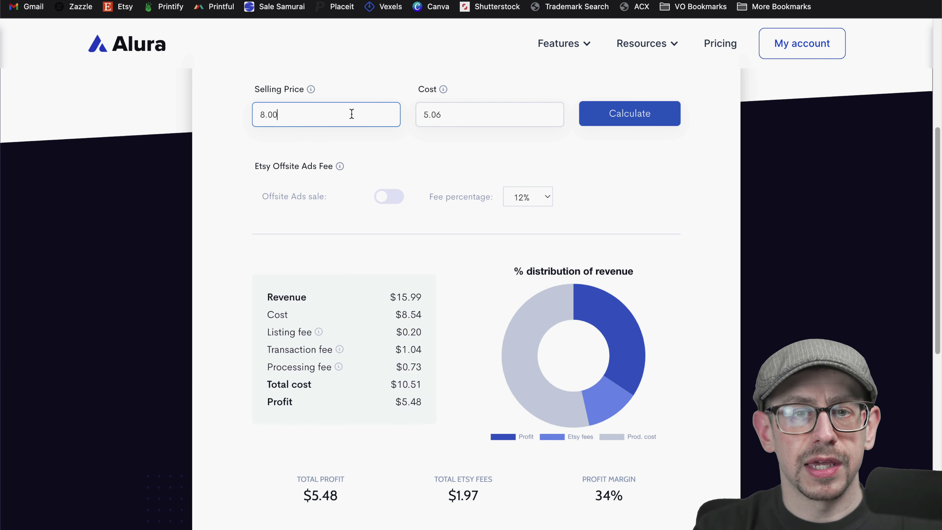
left_click(583, 123)
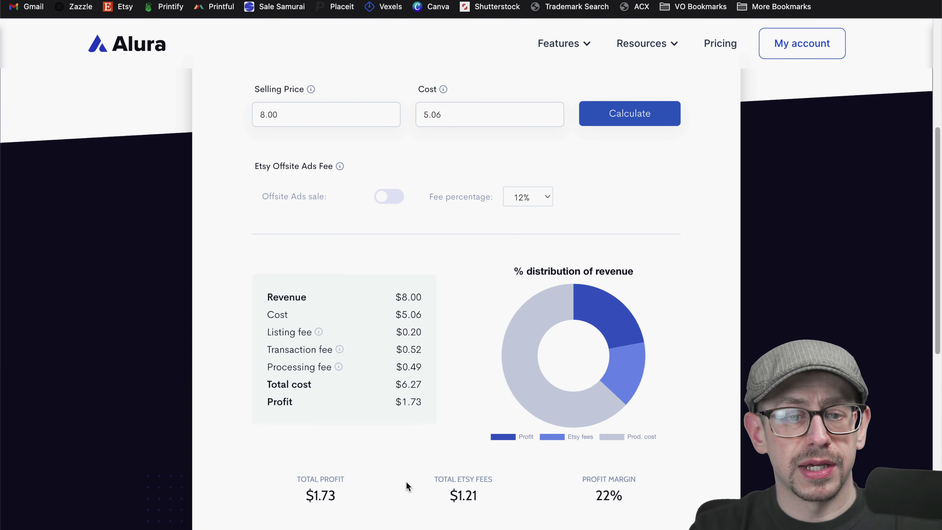
- Recalculate the Etsy profit with the selling price set to 7.99
triple_click(349, 114)
type("7.99")
key("Return")
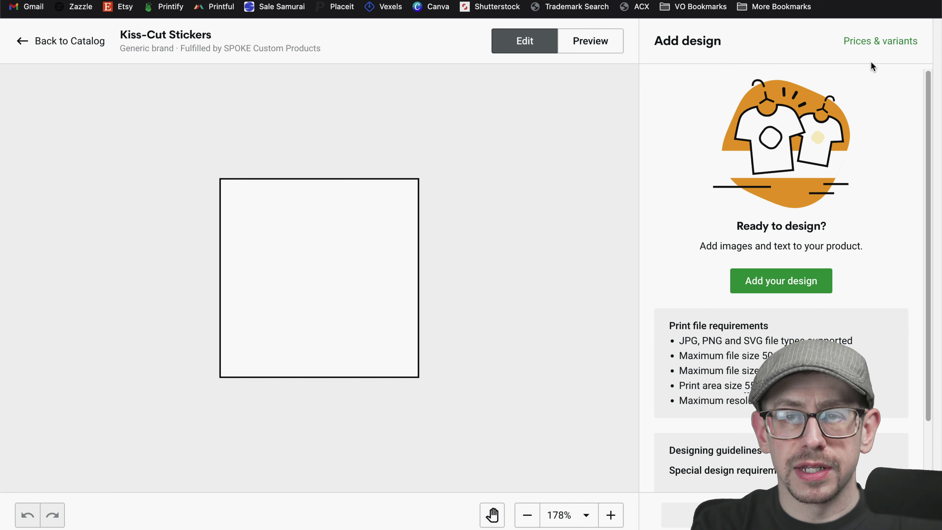
- In Printify's Kiss-Cut Stickers editor, select all four sizes in the product variants
left_click(880, 46)
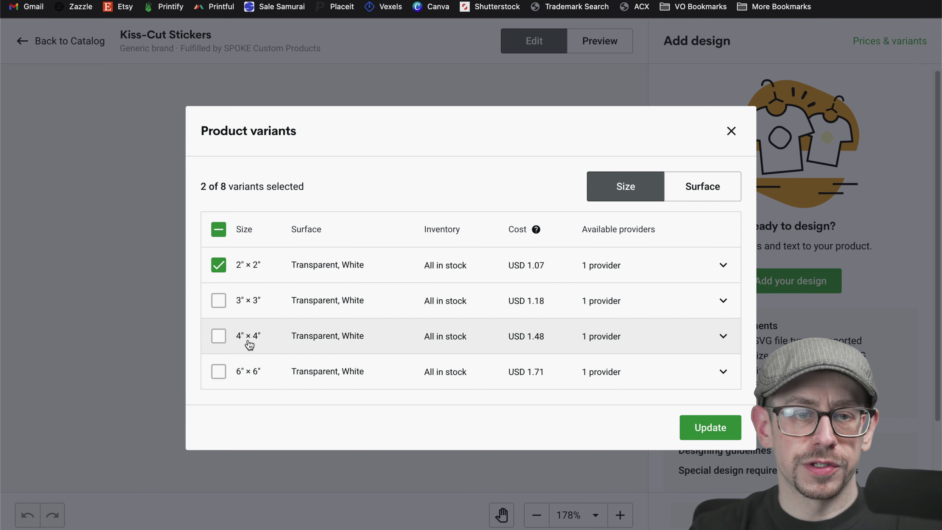
left_click(218, 229)
left_click(218, 229)
left_click(219, 248)
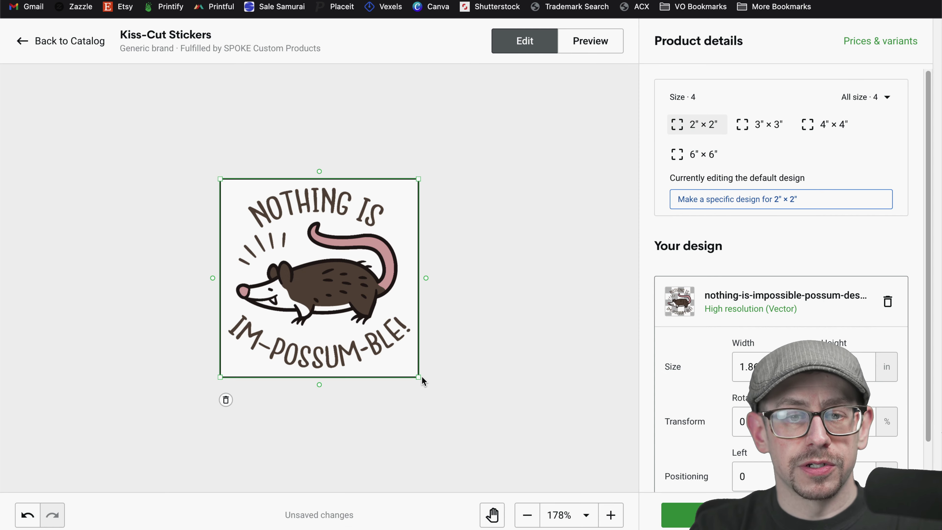
- Enlarge the possum design slightly to about 1.95 in wide, and check it on the larger sticker sizes and in the preview
left_click_drag(419, 378, 423, 382)
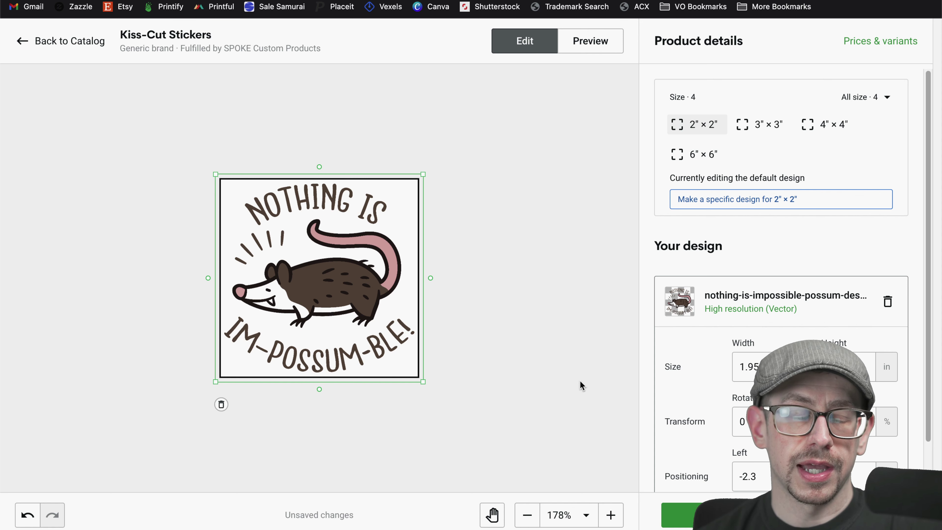
left_click(707, 154)
left_click(797, 124)
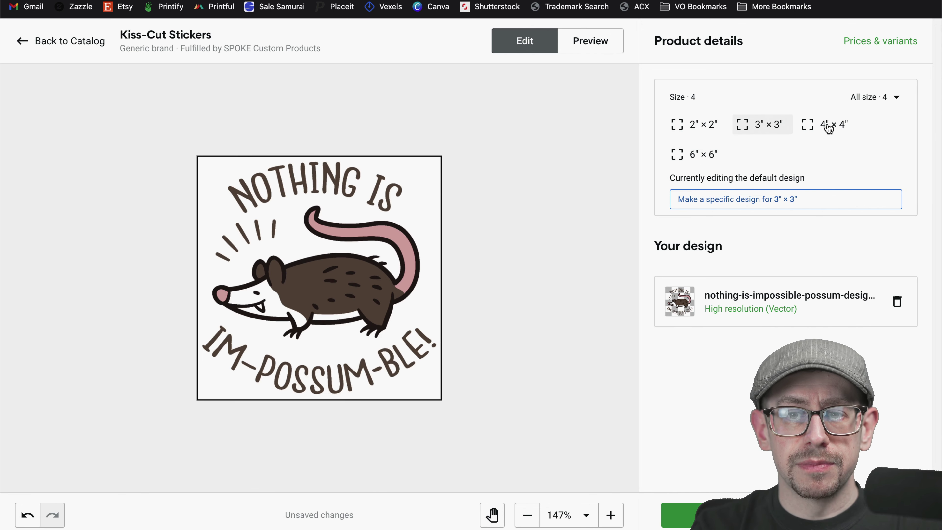
left_click(701, 155)
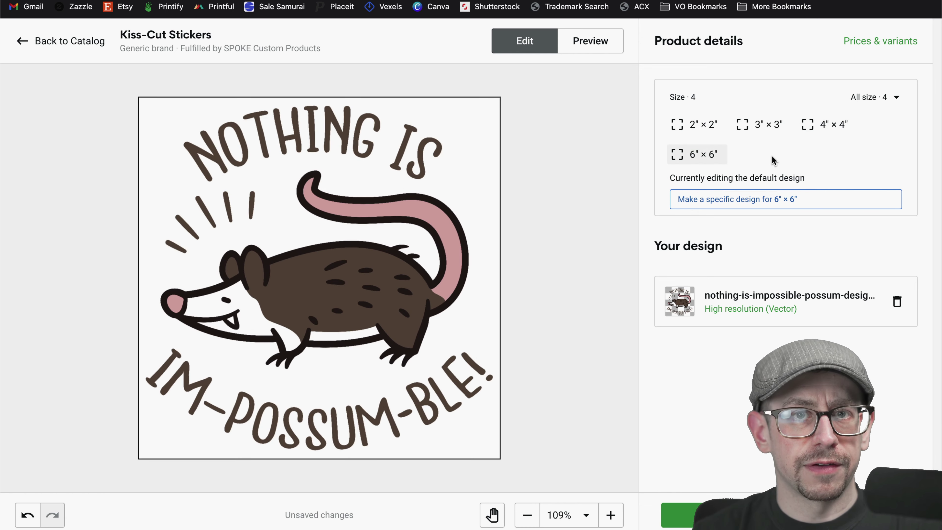
left_click(590, 41)
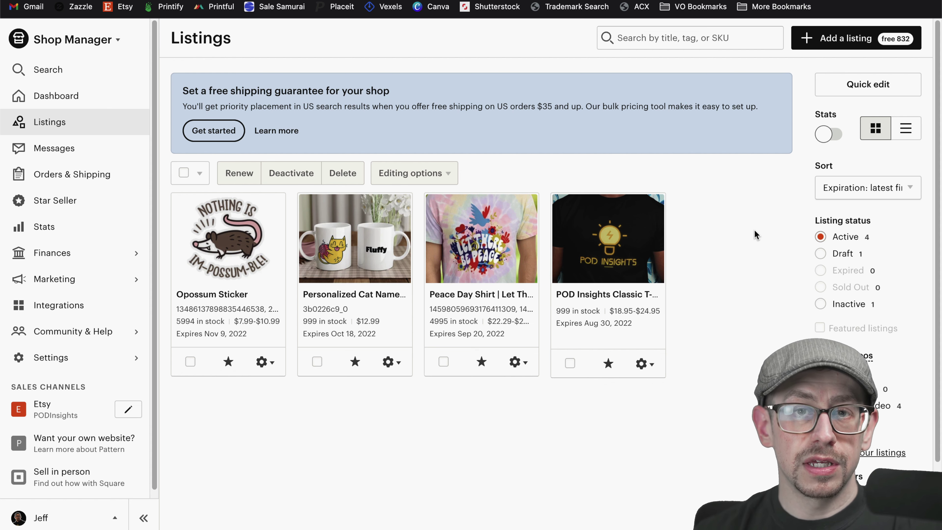
- In Etsy Shop Manager's sales and discounts, start setting up a sale with 50% off
left_click(117, 278)
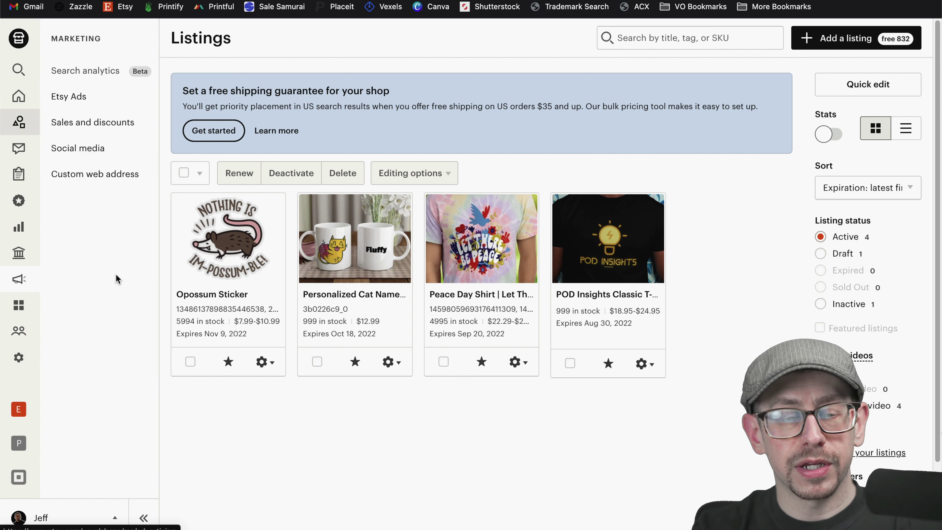
left_click(120, 130)
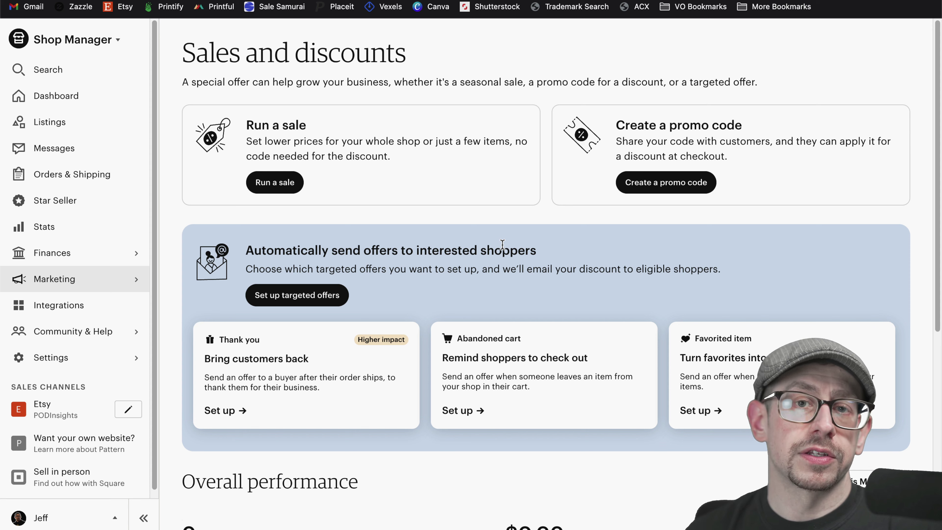
left_click(497, 189)
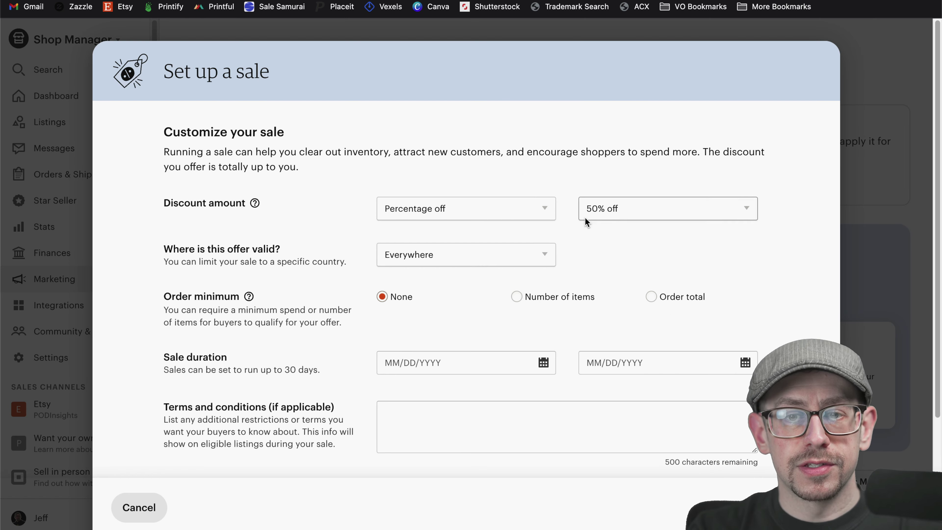
- Require an order minimum of 4 items for the sale and set its start date to 07/09/2022
scroll(592, 211, "down", 3)
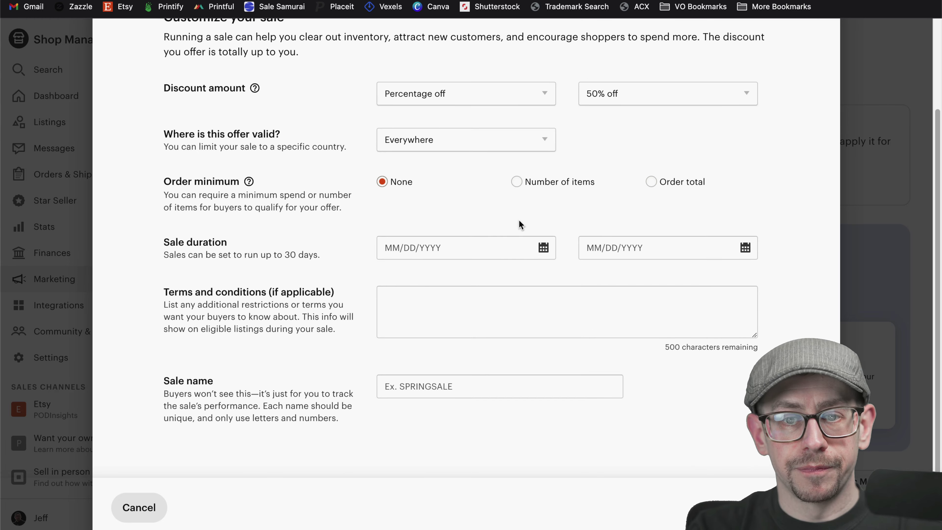
left_click(517, 182)
left_click(550, 205)
double_click(550, 204)
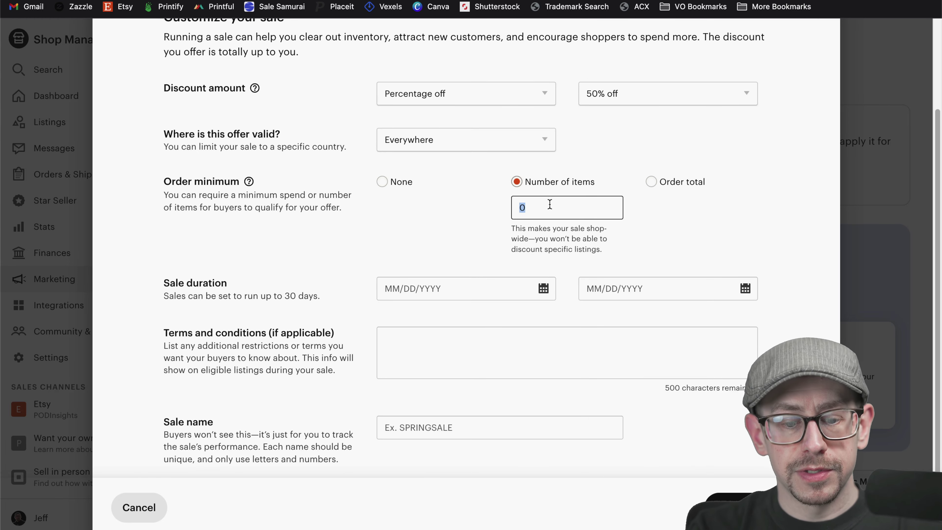
type("4")
left_click(467, 286)
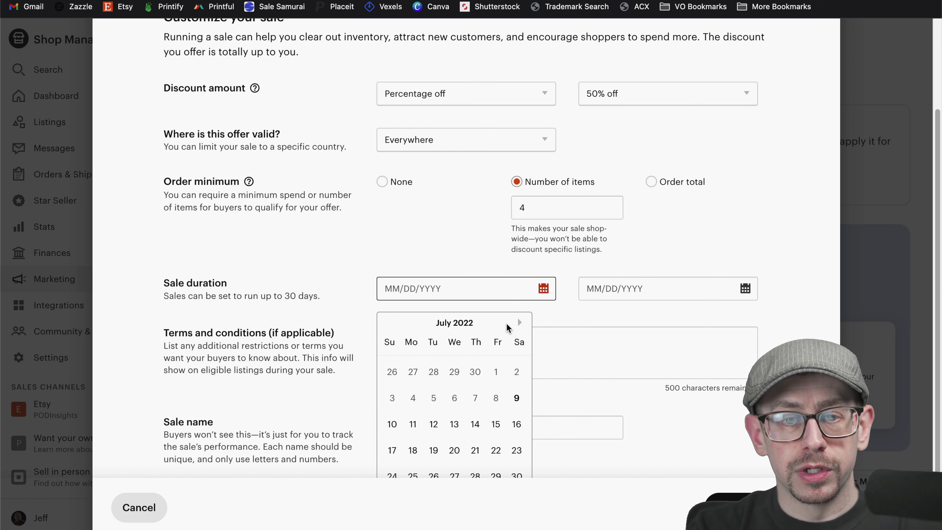
left_click(516, 397)
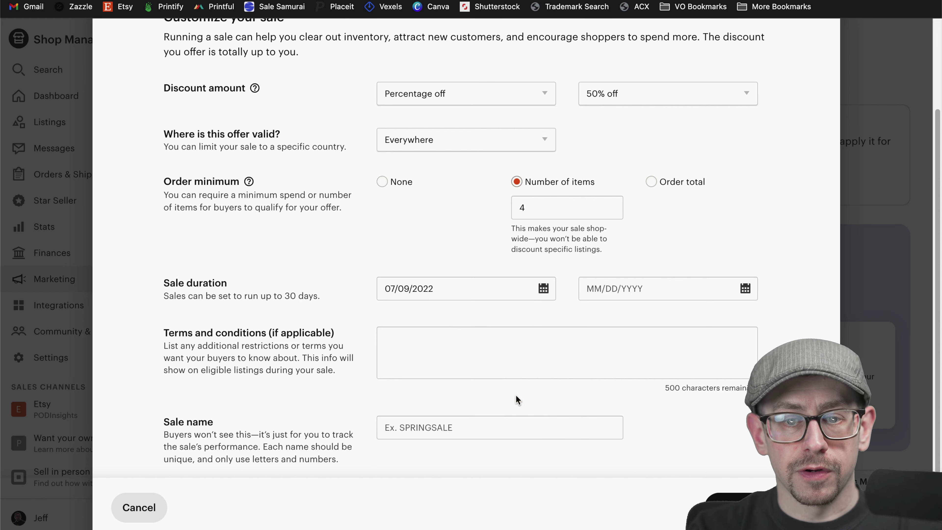
- Set the sale's end date to 08/08/2022, name the sale STICKER4 and submit the sale details
left_click(630, 302)
scroll(717, 421, "down", 2)
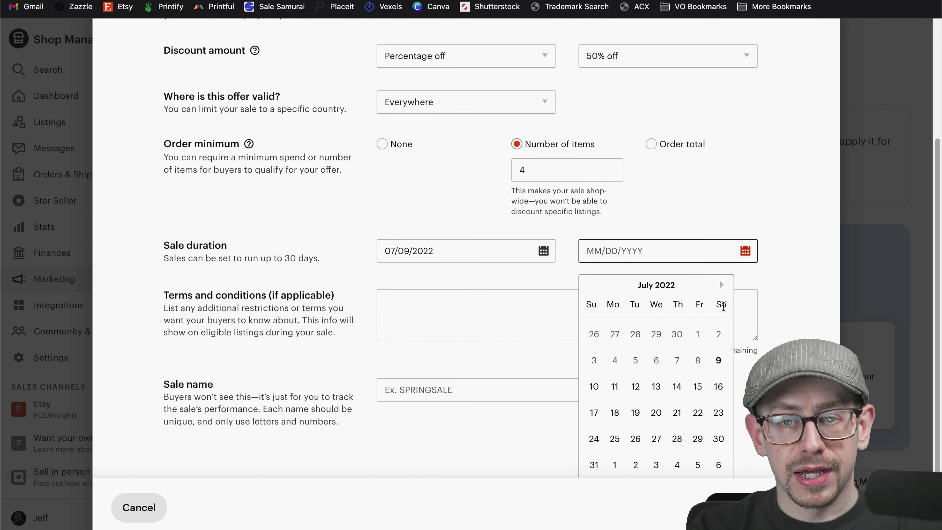
left_click(723, 289)
left_click(691, 248)
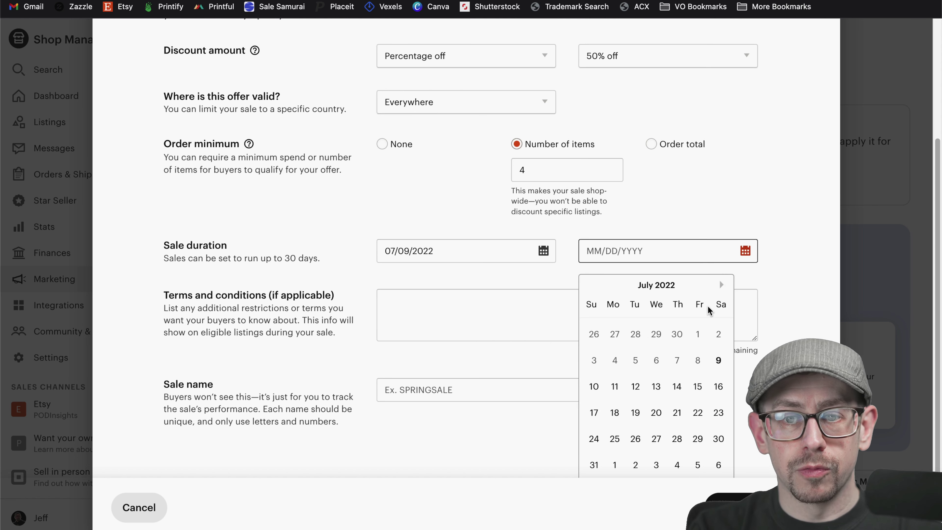
left_click(572, 325)
left_click(457, 397)
type("STICKER4")
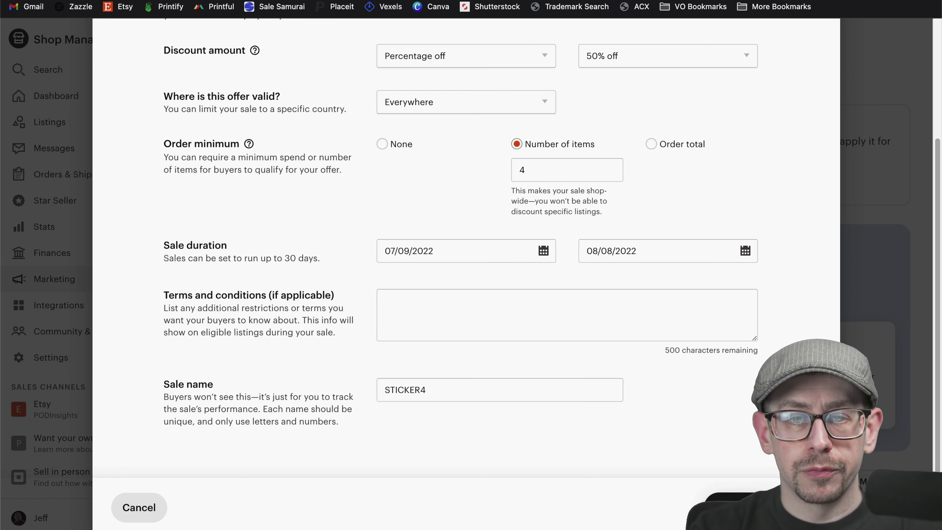
left_click(712, 507)
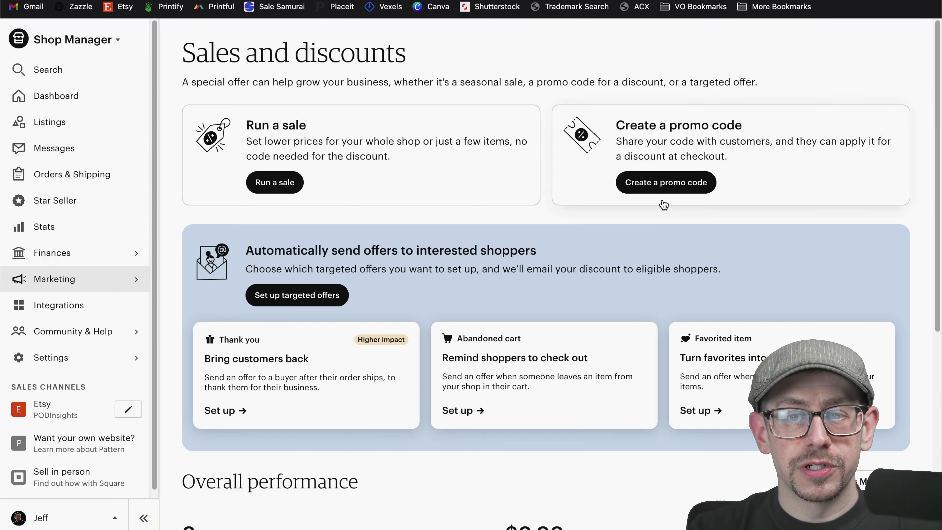
- Start a promo code for 50% off with an order minimum of 4 items and a start date of 07/09/2022
left_click(663, 183)
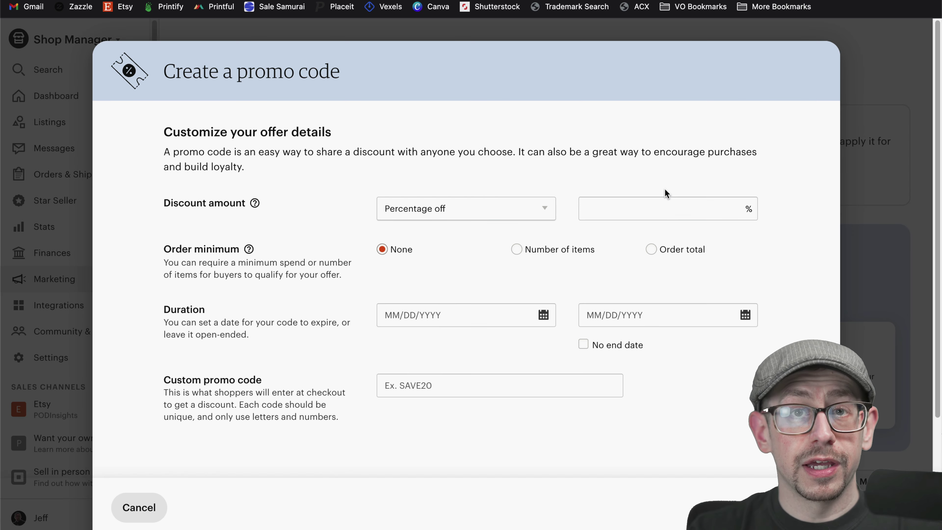
left_click(604, 209)
type("50")
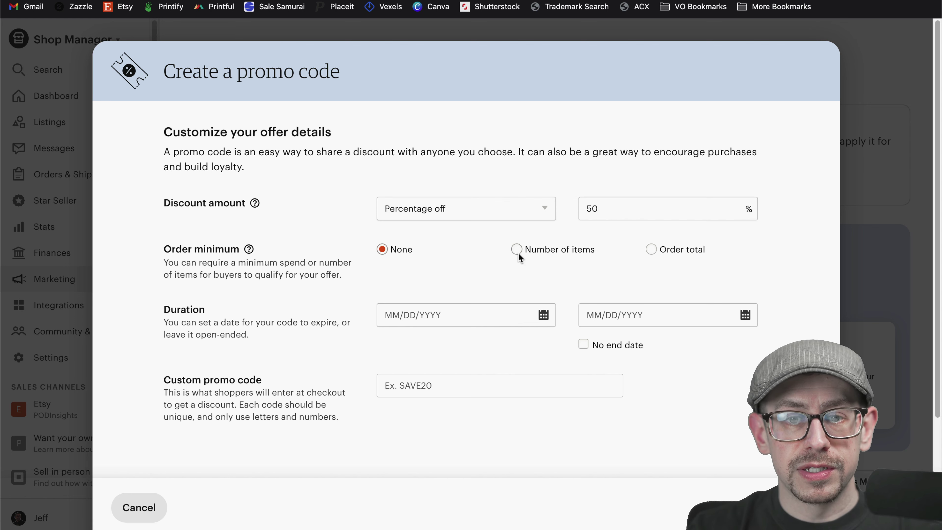
left_click(517, 249)
left_click(518, 275)
type("4")
key("Tab")
left_click(517, 412)
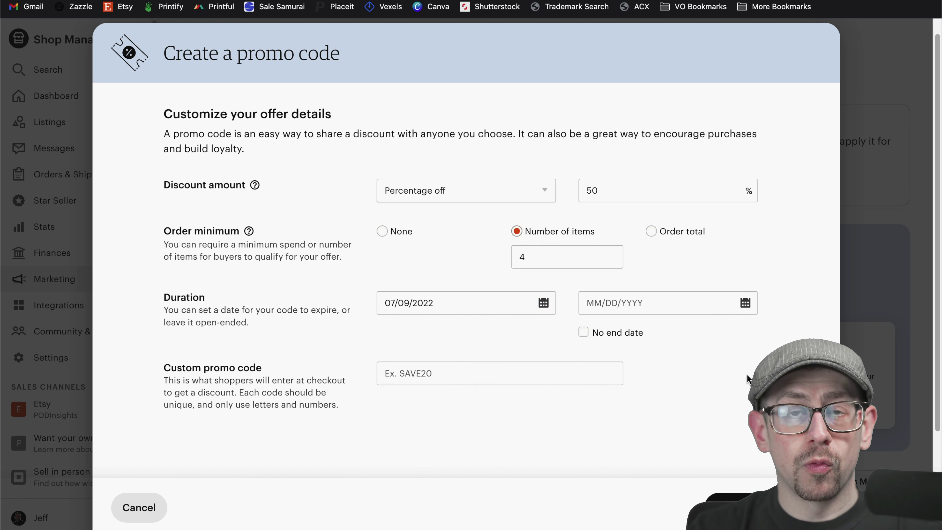
- Give the promo code no end date, enter STICKER4 as the custom code and submit the offer details
left_click(595, 331)
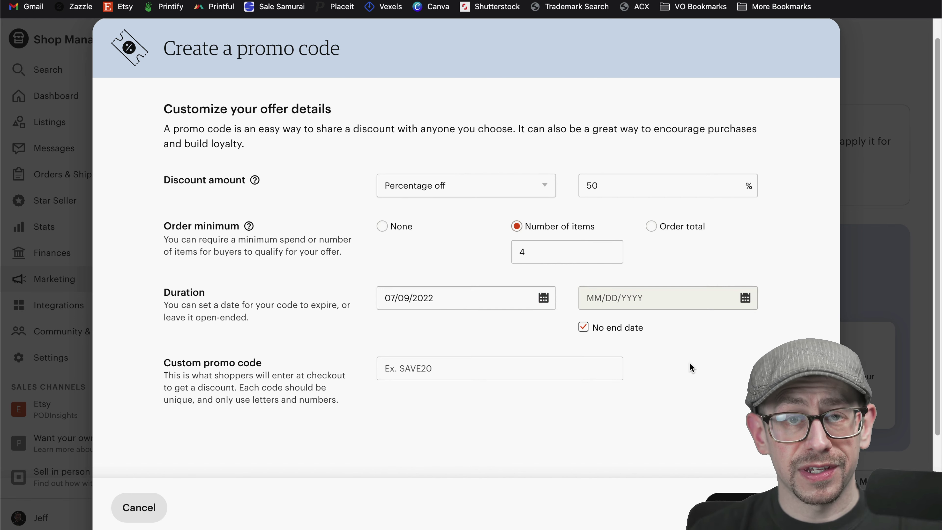
left_click(589, 366)
type("STICKER")
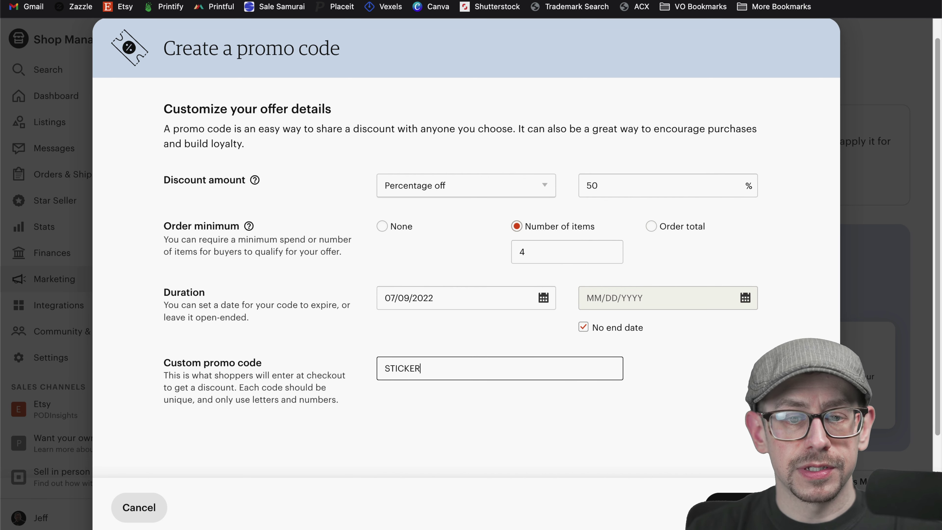
type("4")
left_click(705, 508)
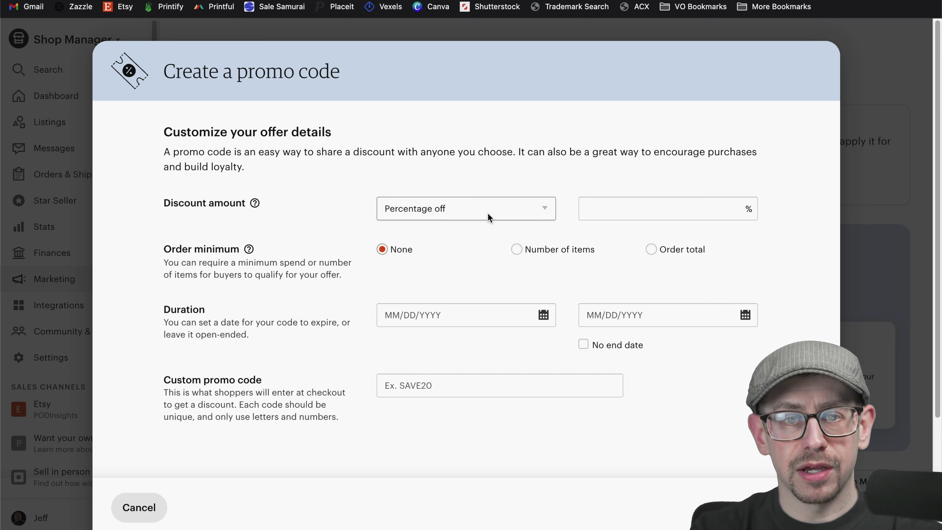
- Set up another promo code with 50% off and no order minimum, starting 07/09/2022 with no end date
left_click(616, 213)
type("50")
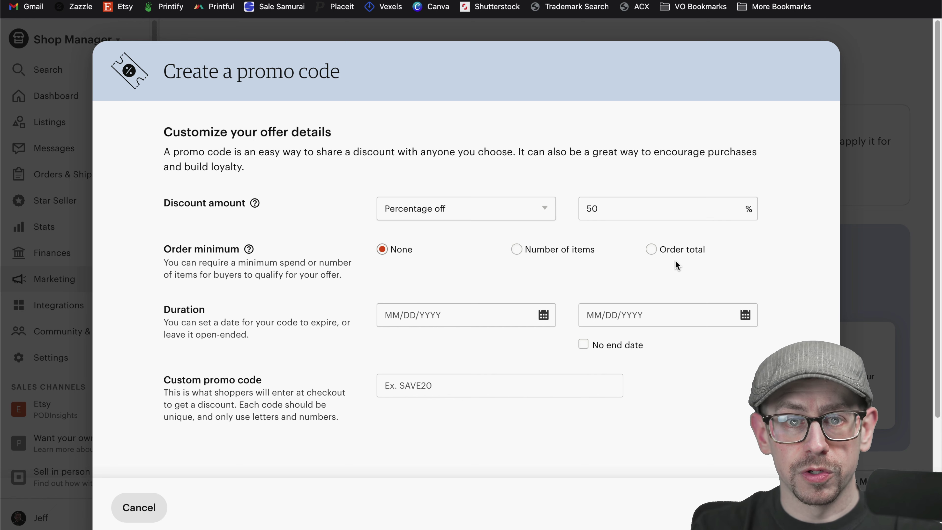
left_click(460, 314)
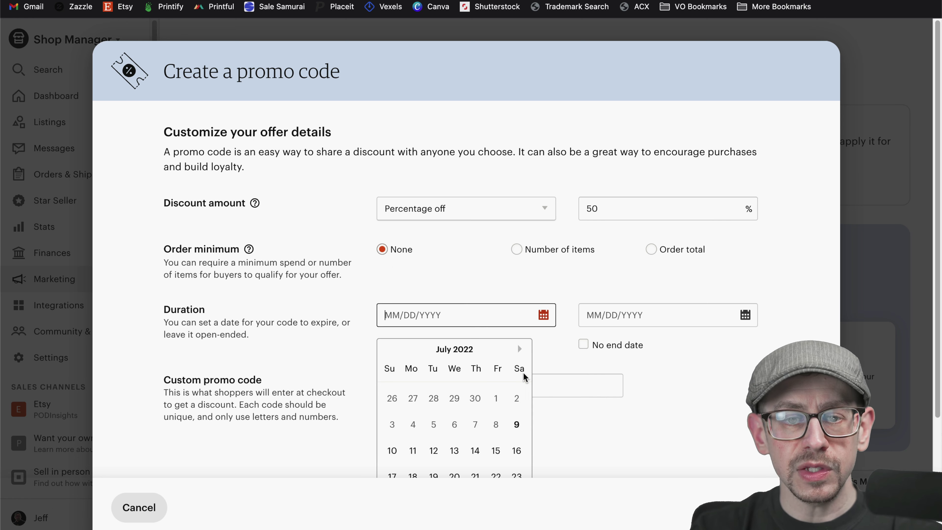
left_click(517, 423)
left_click(593, 350)
- Enter STICKER as the custom promo code, include only the Opossum Sticker listing and return to the offer details
left_click(579, 382)
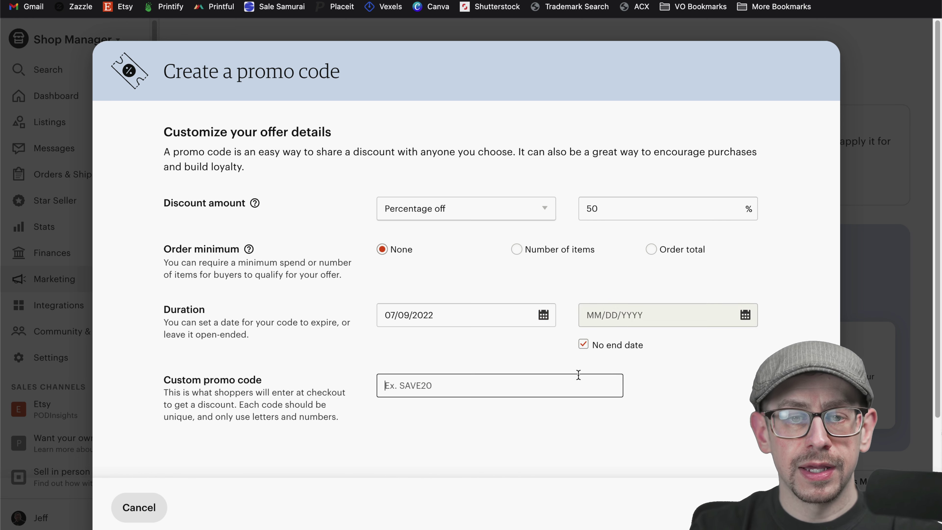
type("STICK")
type("ER")
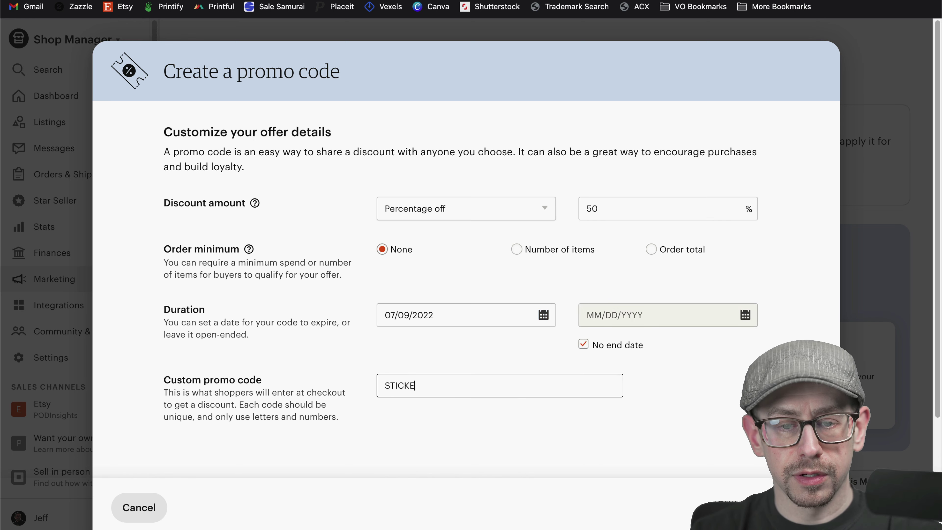
key("Return")
left_click(467, 212)
left_click(316, 202)
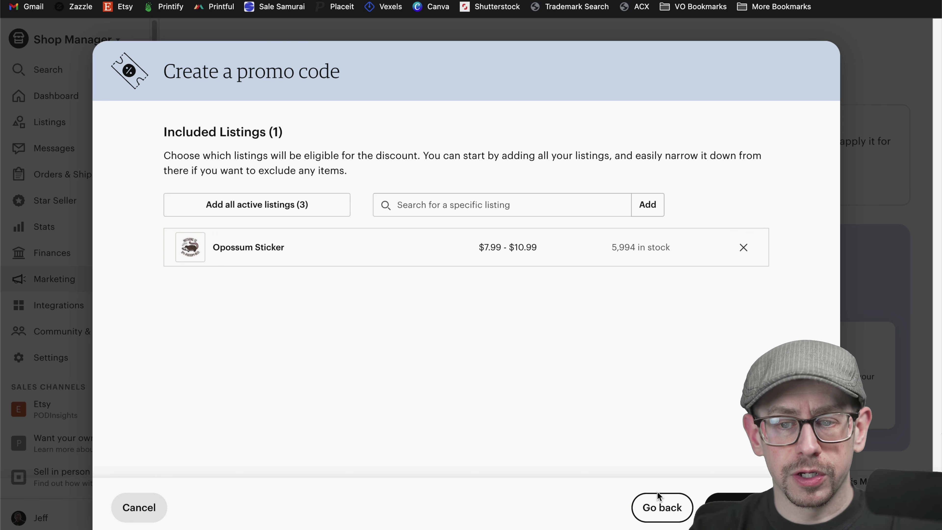
left_click(658, 505)
left_click(466, 380)
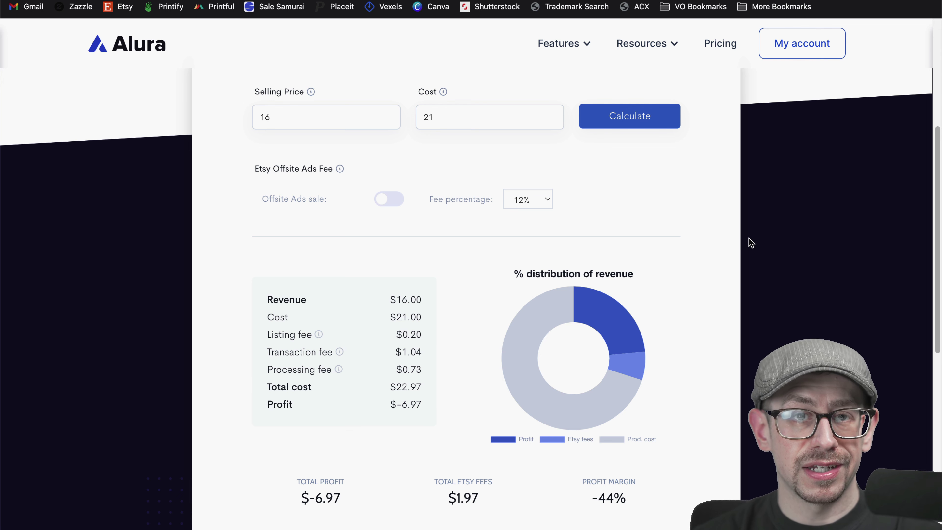
- In Alura's Etsy fee calculator, examine the total profit for a selling price of 16 and a cost of 21
left_click(490, 122)
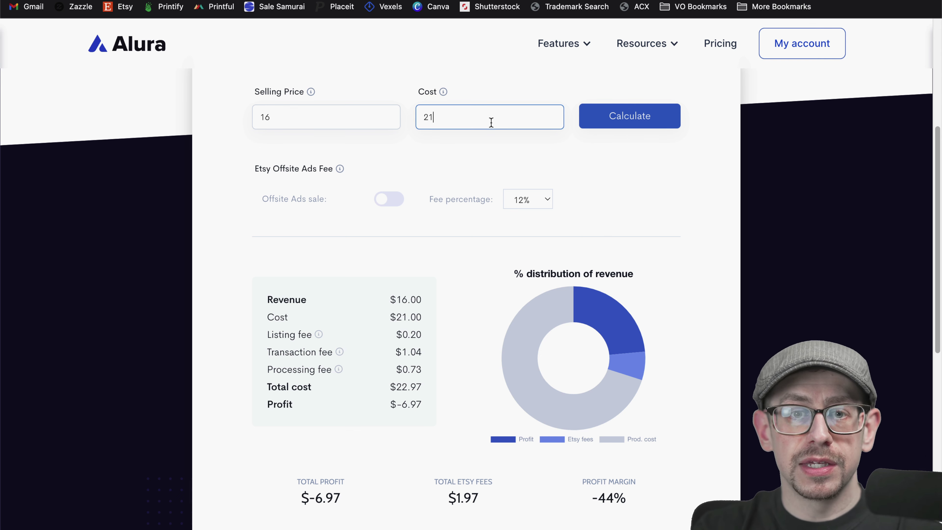
left_click(687, 227)
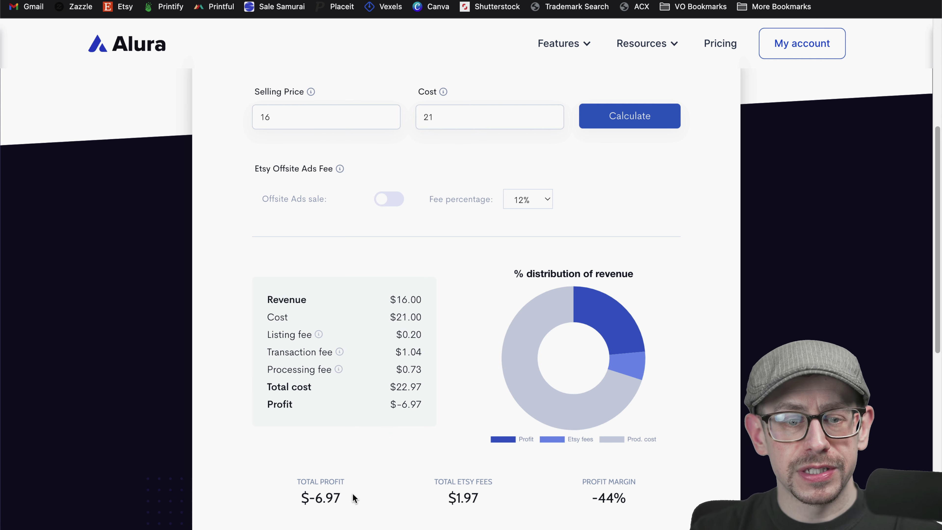
left_click_drag(350, 498, 299, 499)
left_click(248, 487)
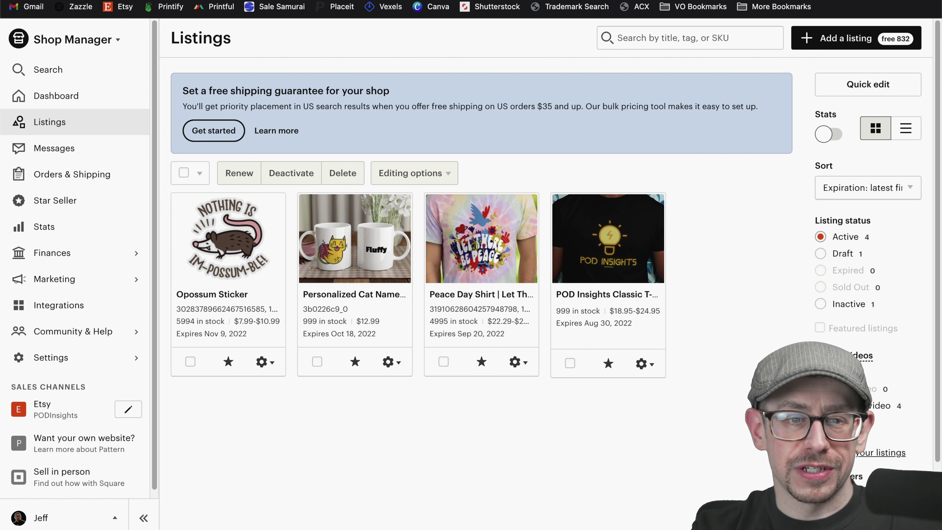
- In Etsy Shop Manager, open the Opossum Sticker listing and start editing its variations
left_click(270, 204)
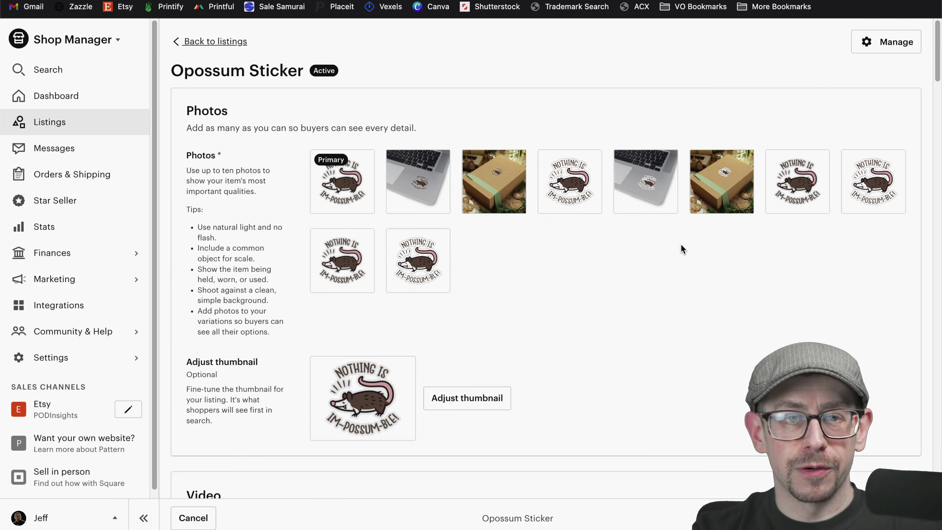
scroll(680, 246, "down", 5)
scroll(709, 357, "down", 10)
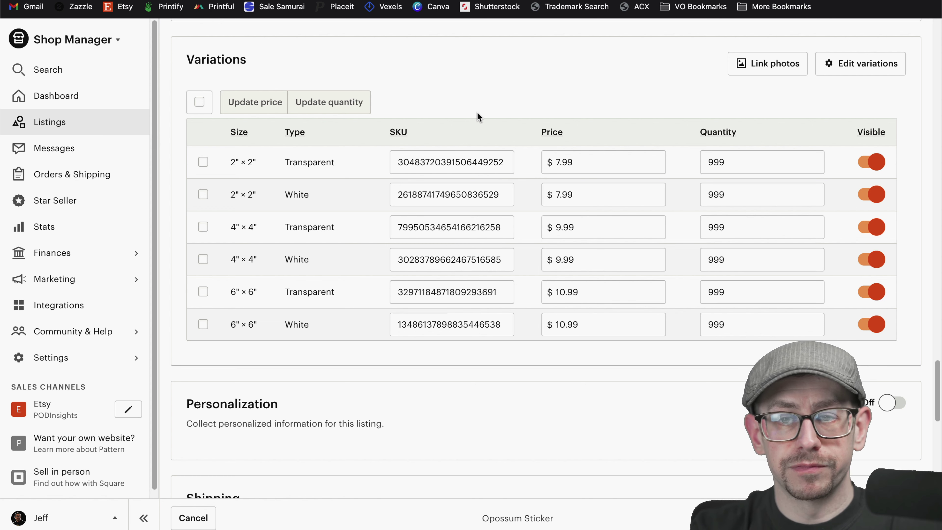
left_click(852, 64)
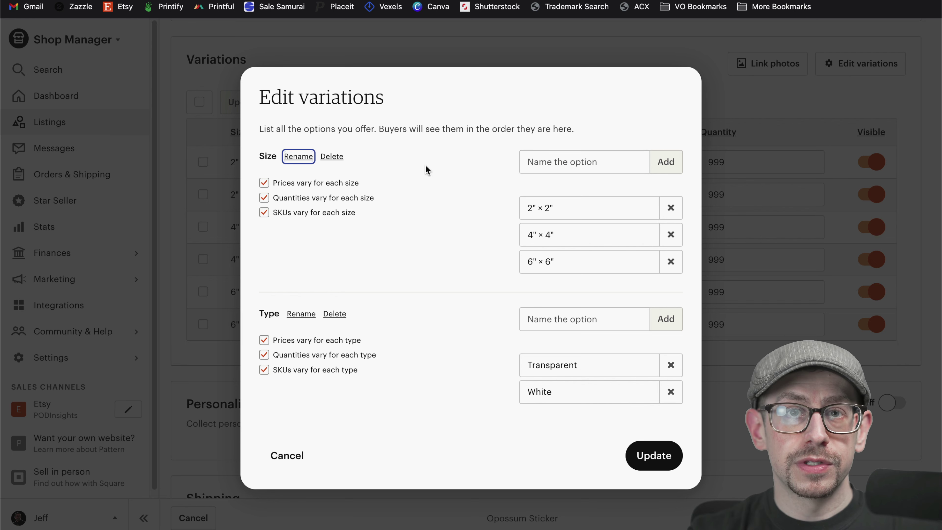
- Add the size options 2"x2" - 4 Pack, 4"x4" - 4 Pack and 6"x6" - 4 Pack, and update the variations
left_click(546, 153)
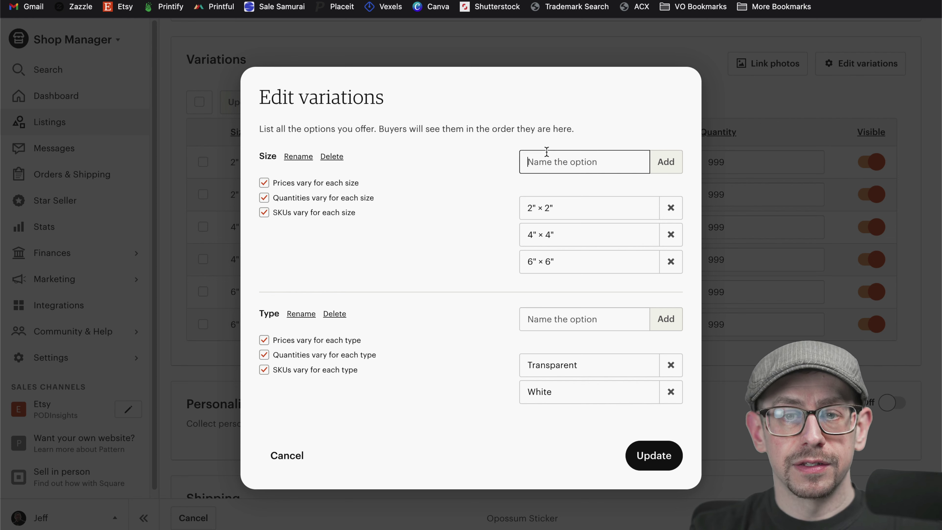
type("2")
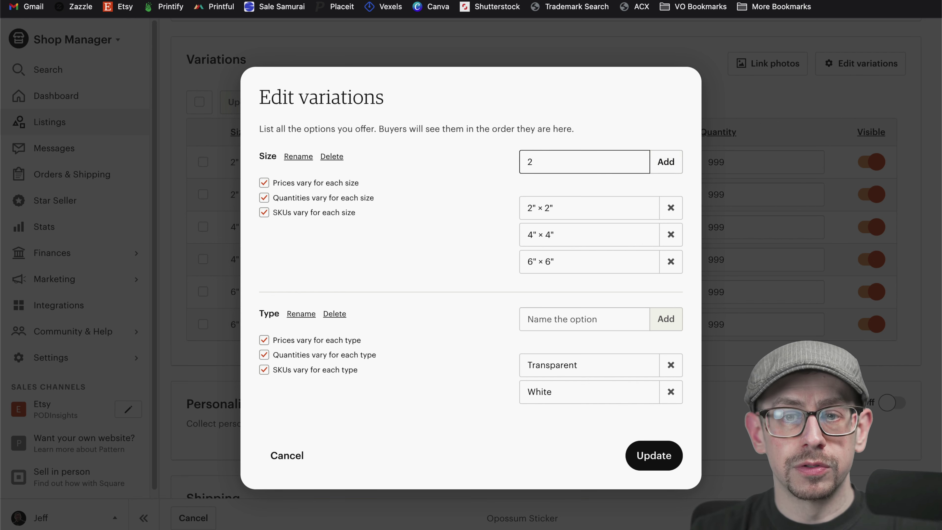
type("\"x2\" - 4 Pack")
key("Return")
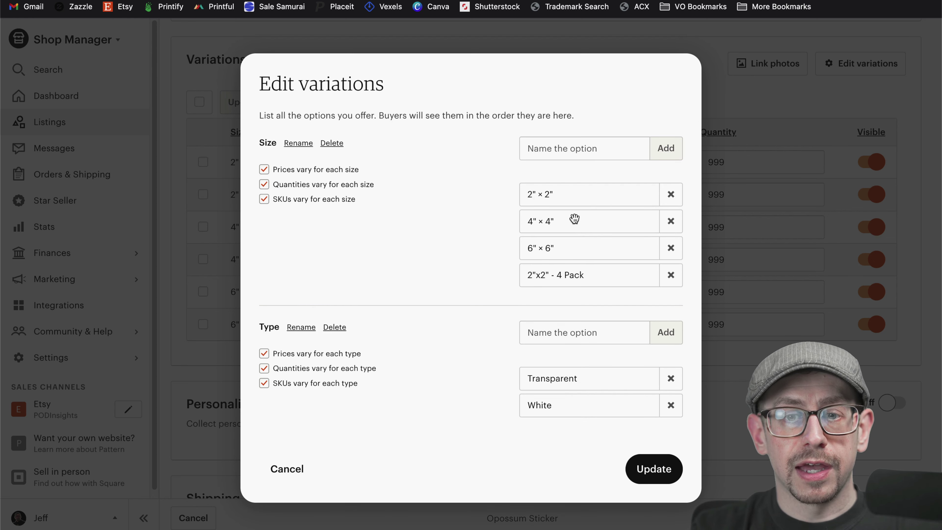
left_click(575, 150)
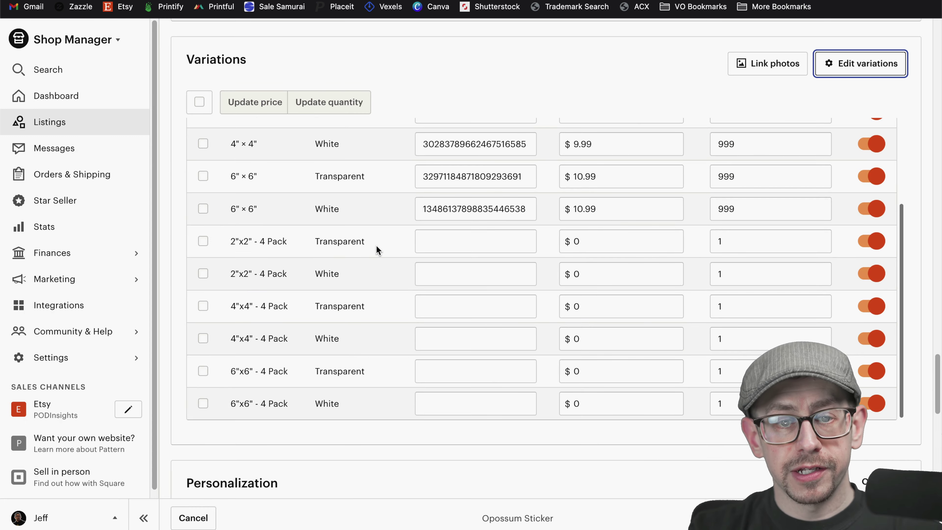
- Price the 2"x2", 4"x4" and 6"x6" 4 Packs at $15.99, $17.99 and $18.99, each with a quantity of 999
left_click(416, 265)
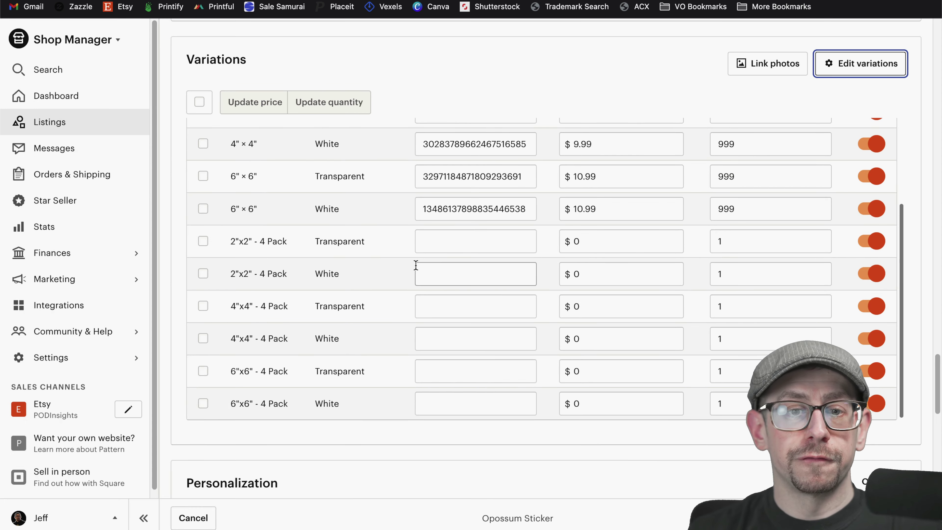
left_click(741, 274)
left_click(742, 246)
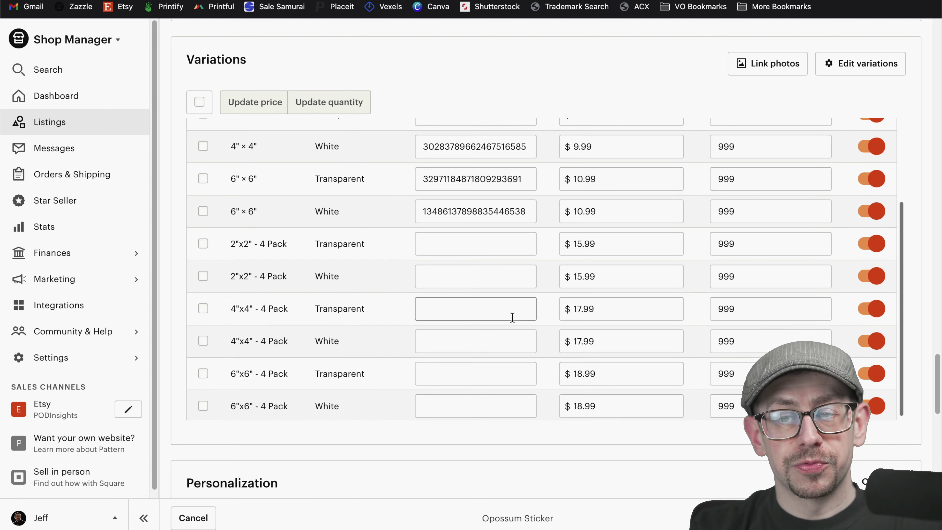
scroll(512, 317, "down", 1)
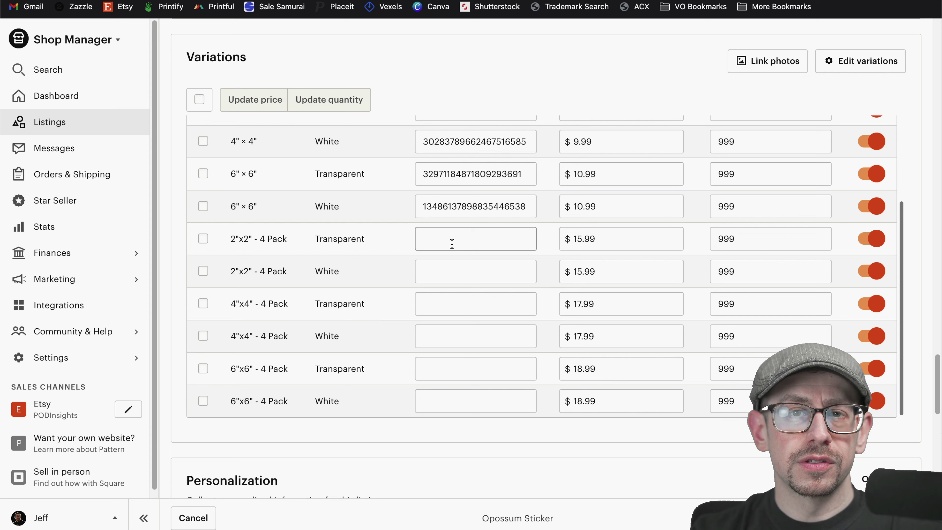
- Copy the SKU of the single 2" × 2" Transparent sticker to the 2"x2" - 4 Pack Transparent variation
left_click(491, 242)
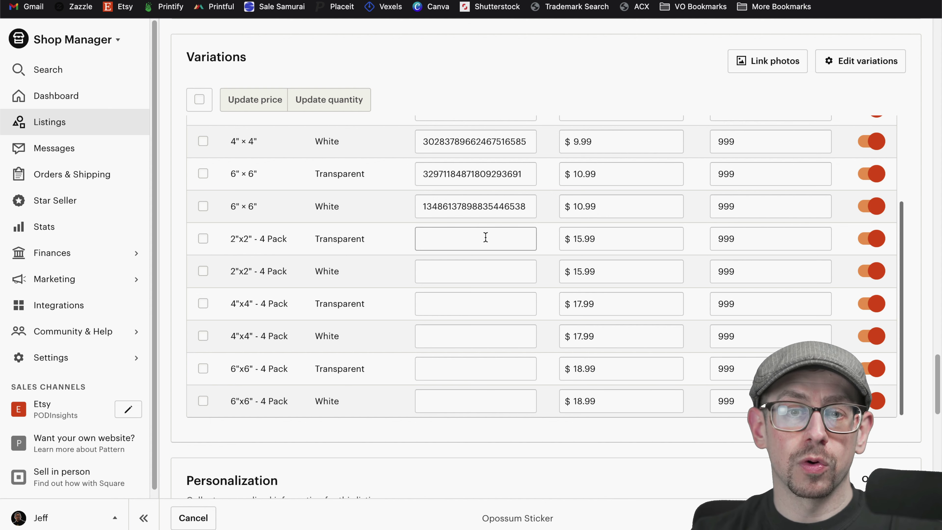
scroll(526, 268, "up", 1)
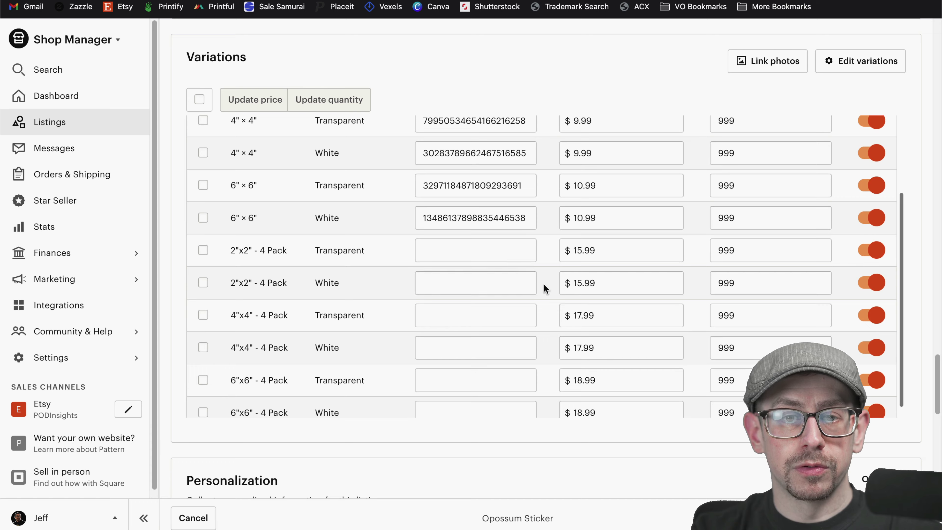
scroll(524, 290, "up", 1)
scroll(380, 271, "up", 3)
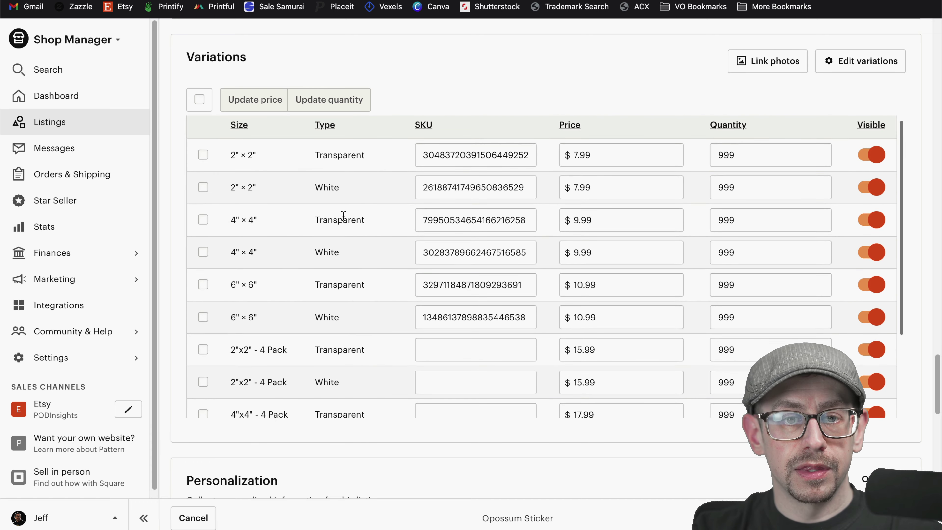
double_click(447, 155)
key("ctrl+c")
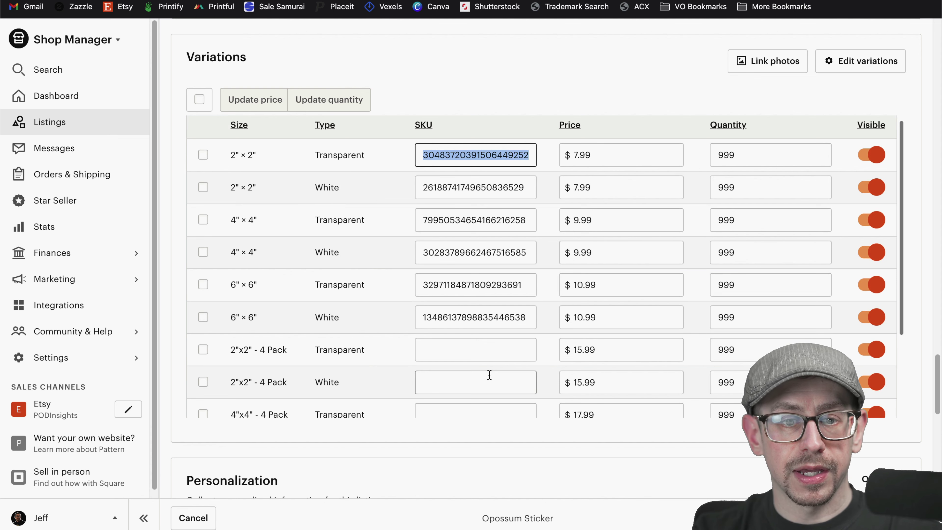
left_click(482, 351)
key("ctrl+v")
- Copy the SKU of the single 2" × 2" White sticker to the 2"x2" - 4 Pack White variation
double_click(474, 187)
key("ctrl+c")
left_click(482, 381)
key("ctrl+v")
scroll(553, 290, "down", 2)
left_click(185, 284)
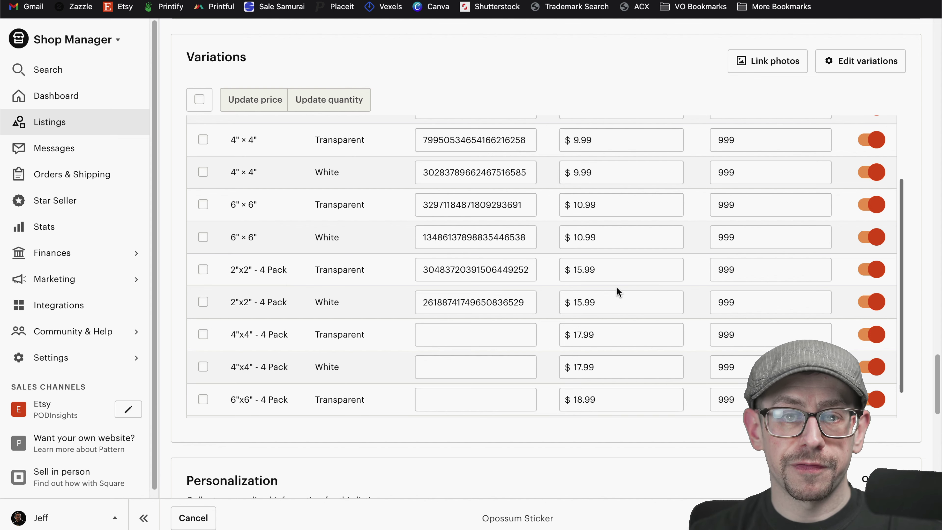
double_click(533, 275)
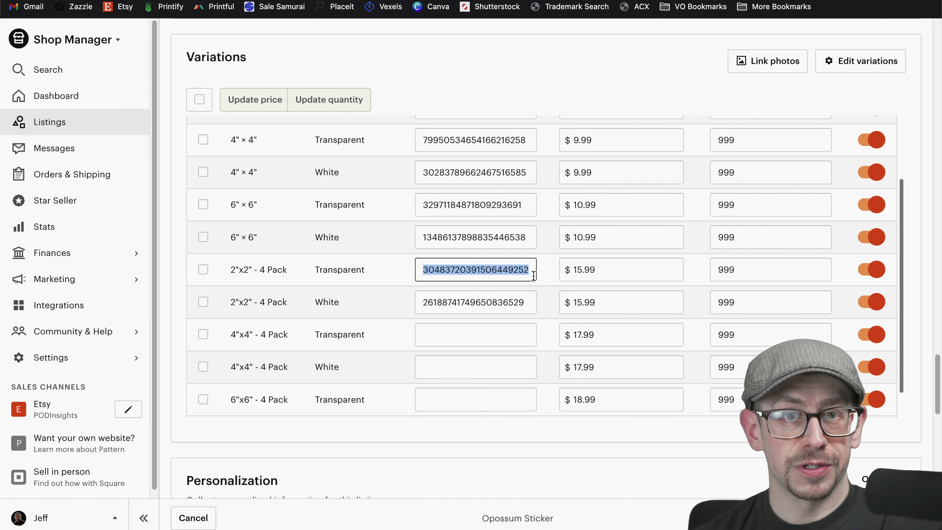
left_click(543, 265)
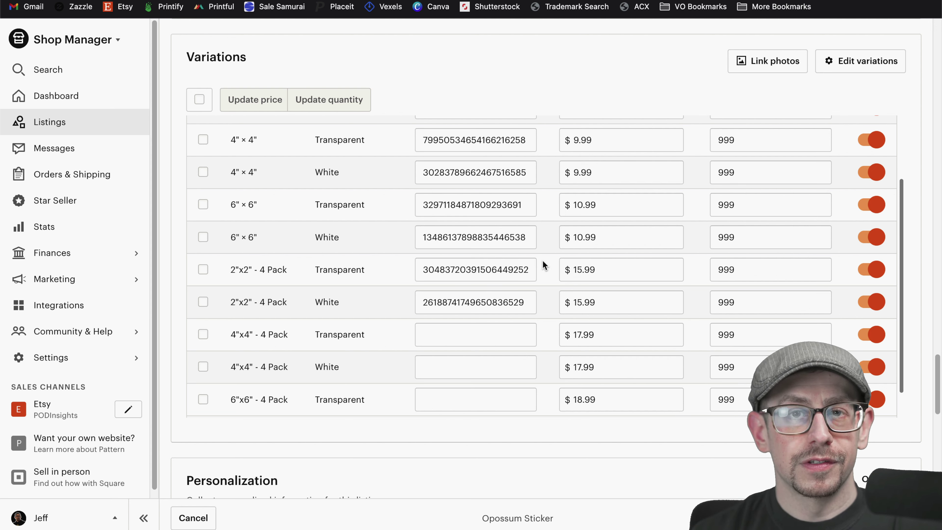